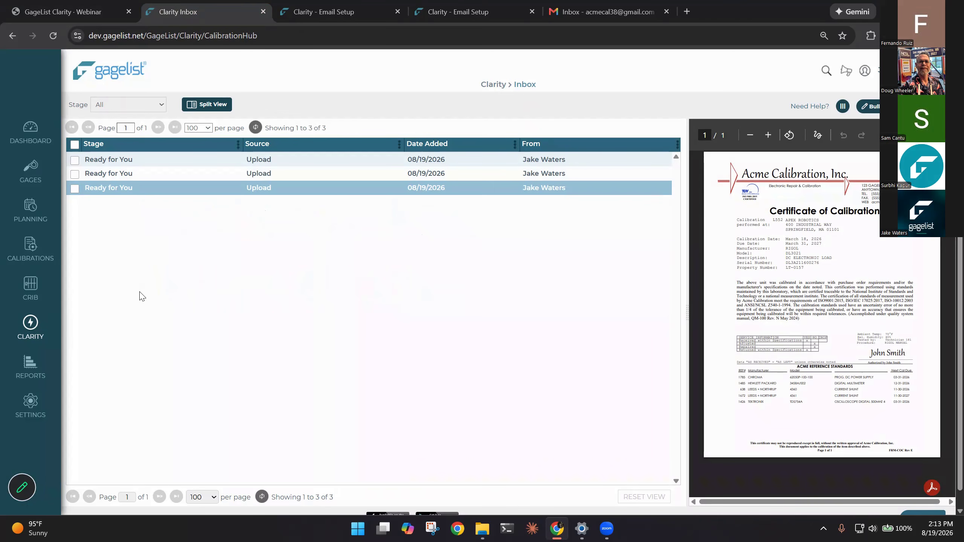
Step: Review the Clarity email setup list and the inbound email entry for ACME Calibration, and close the entry
{"action": "left_click", "coordinate": [28, 330]}
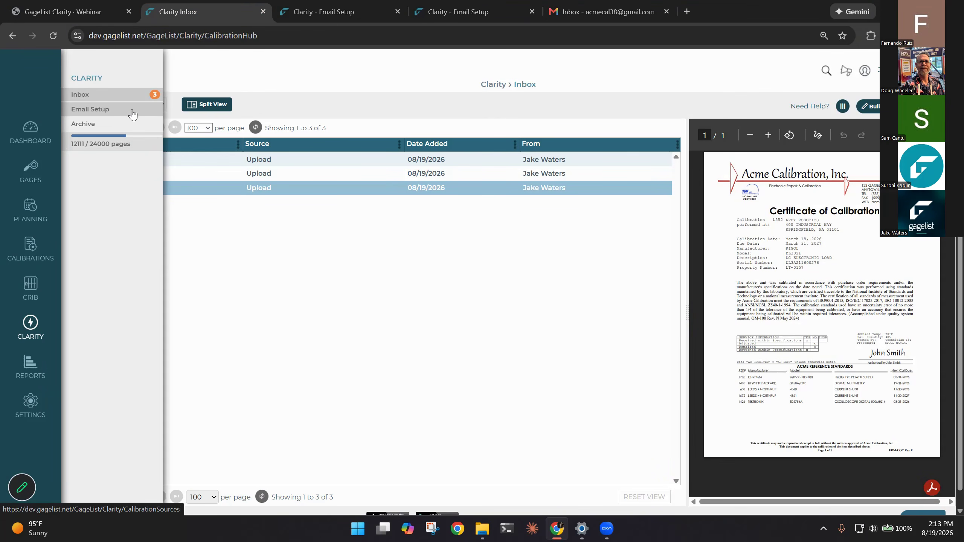
{"action": "left_click", "coordinate": [358, 8]}
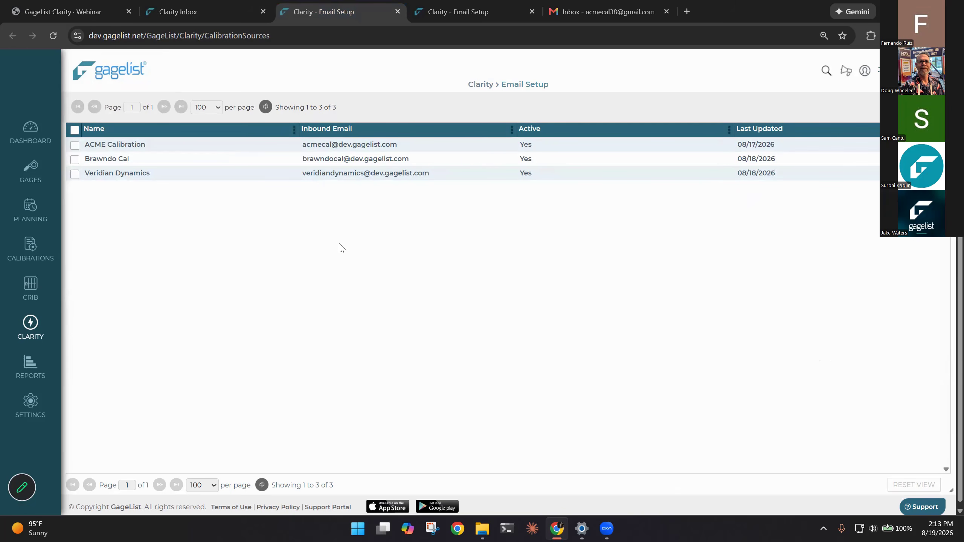
{"action": "left_click", "coordinate": [453, 7]}
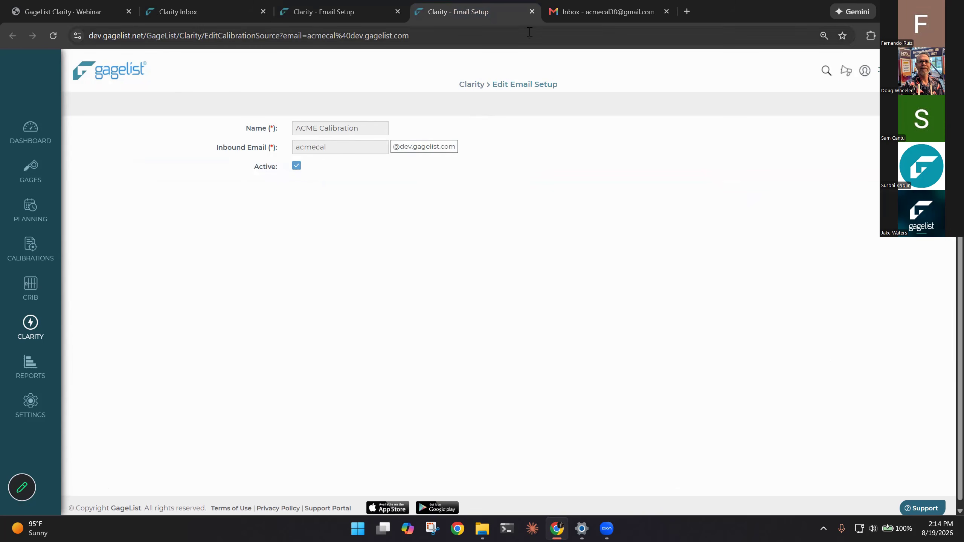
{"action": "left_click", "coordinate": [532, 12]}
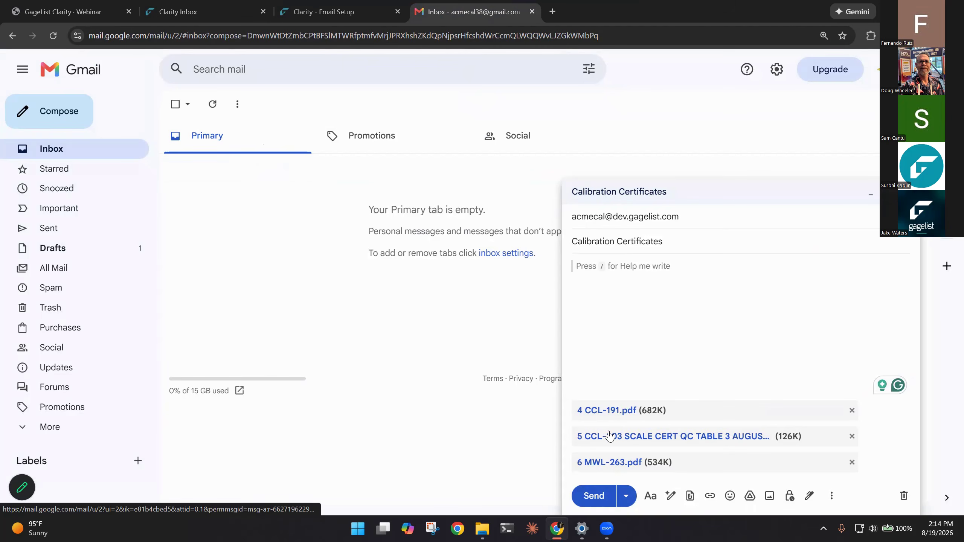
Step: Send the drafted Calibration Certificates email with its PDF attachments in Gmail, and close the Clarity email setup page
{"action": "left_click", "coordinate": [592, 495]}
{"action": "left_click", "coordinate": [363, 13]}
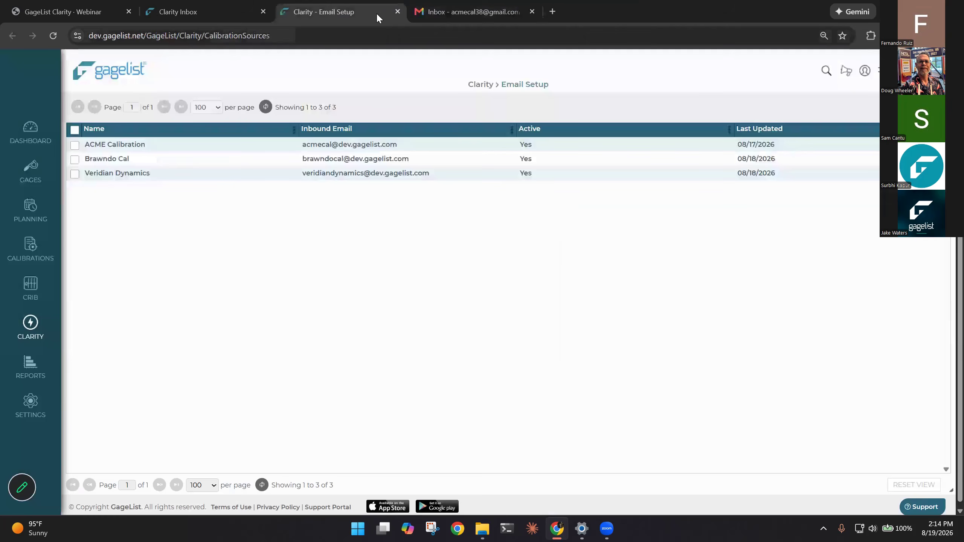
{"action": "left_click", "coordinate": [397, 11]}
Step: Upload 4 CCL-191.pdf, 5 CCL-203 SCALE CERT QC TABLE 3 AUGUST 19 2024.pdf and 6 MWL-263.pdf to the Clarity inbox
{"action": "left_click", "coordinate": [216, 5]}
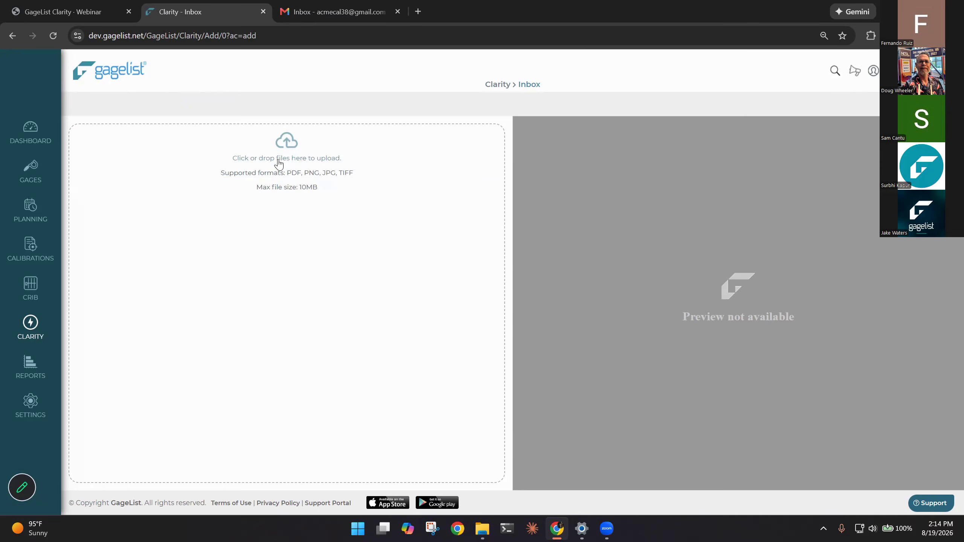
{"action": "left_click", "coordinate": [278, 163]}
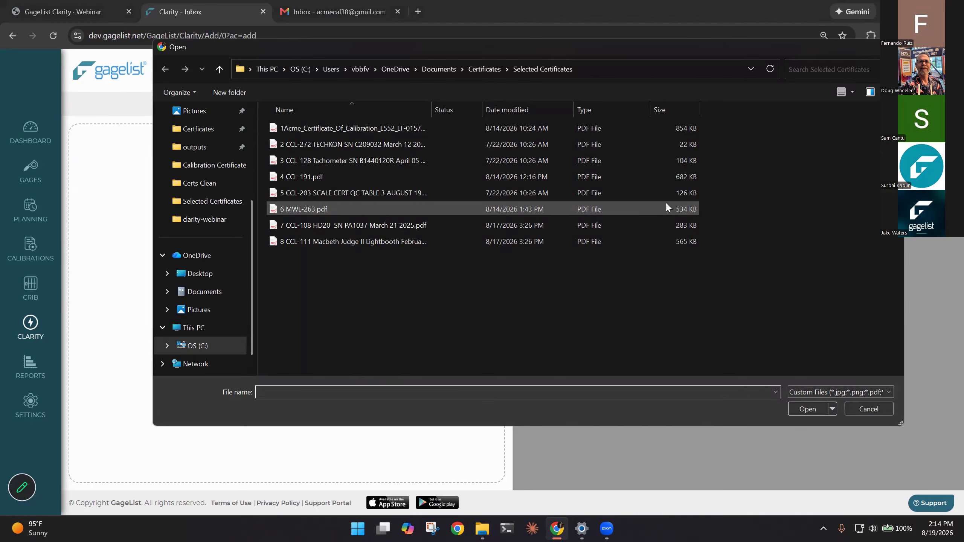
{"action": "left_click_drag", "start_coordinate": [736, 191], "coordinate": [787, 195]}
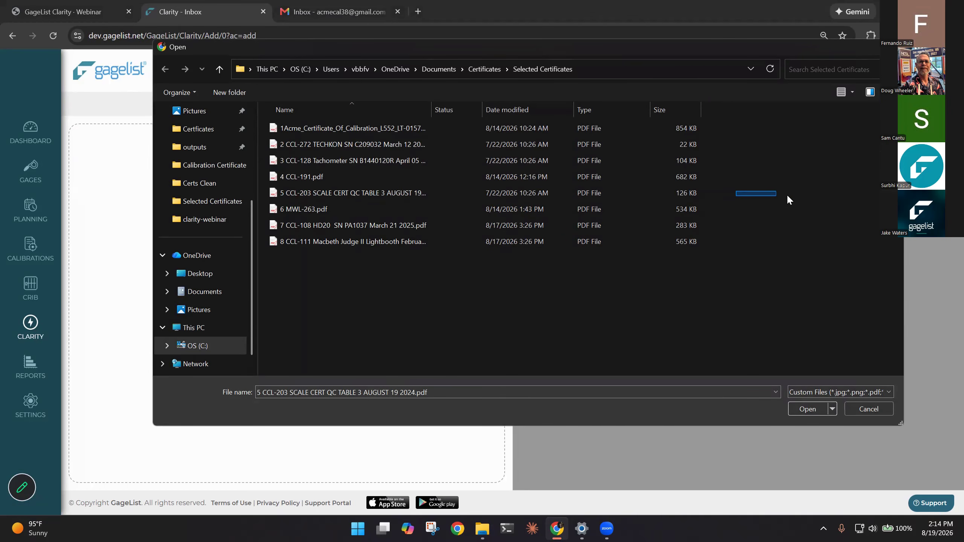
{"action": "left_click_drag", "start_coordinate": [718, 178], "coordinate": [544, 204]}
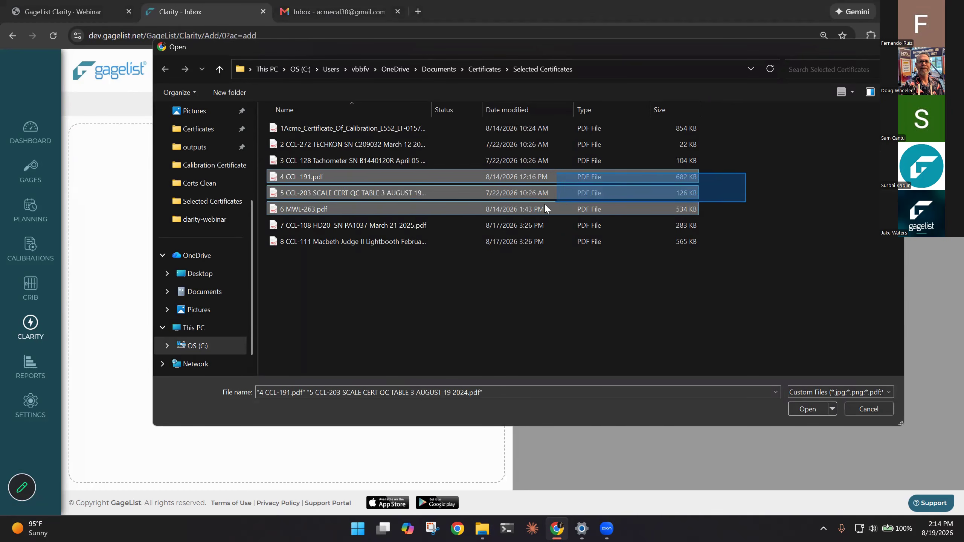
{"action": "left_click", "coordinate": [803, 409]}
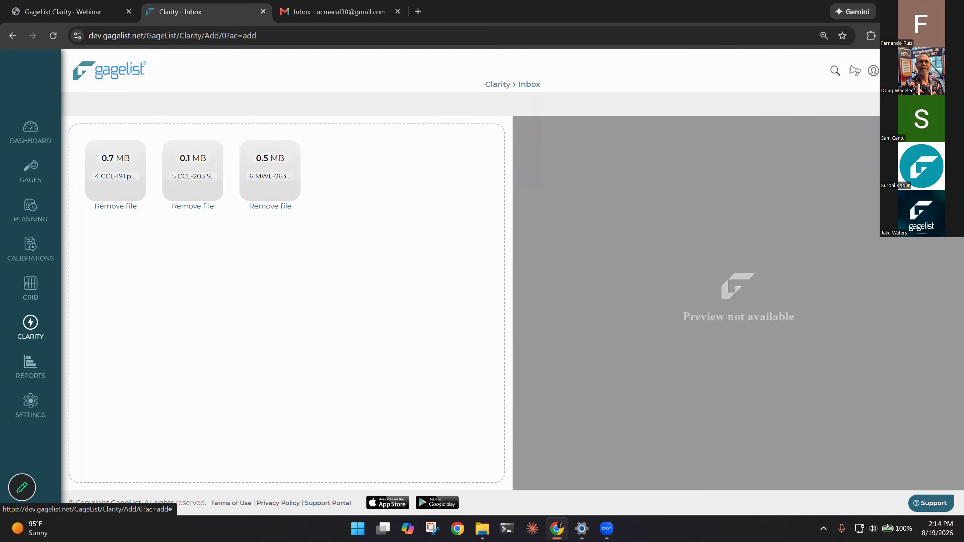
{"action": "left_click", "coordinate": [920, 104]}
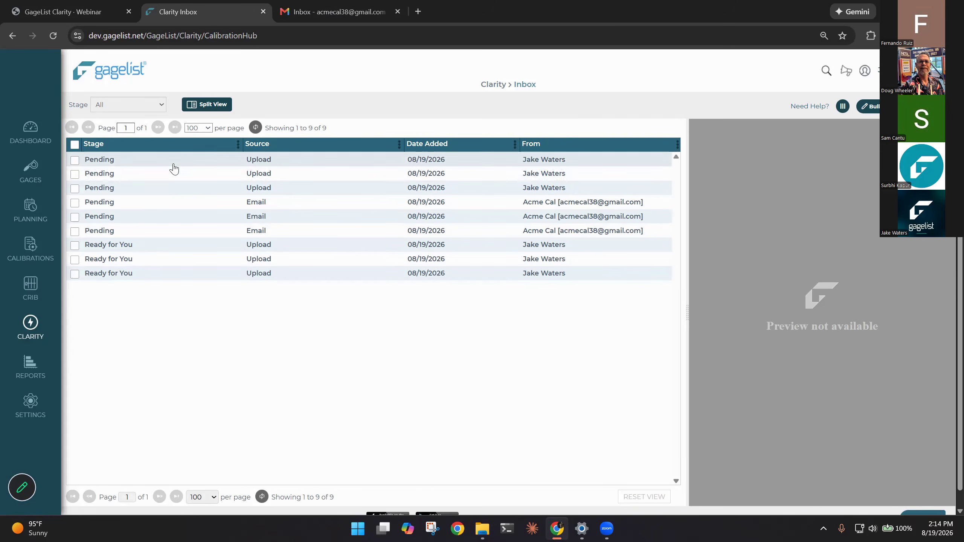
Step: Open the inbox's Ready for You entry for the Acme Calibration certificate and enlarge the certificate preview
{"action": "left_click", "coordinate": [175, 271]}
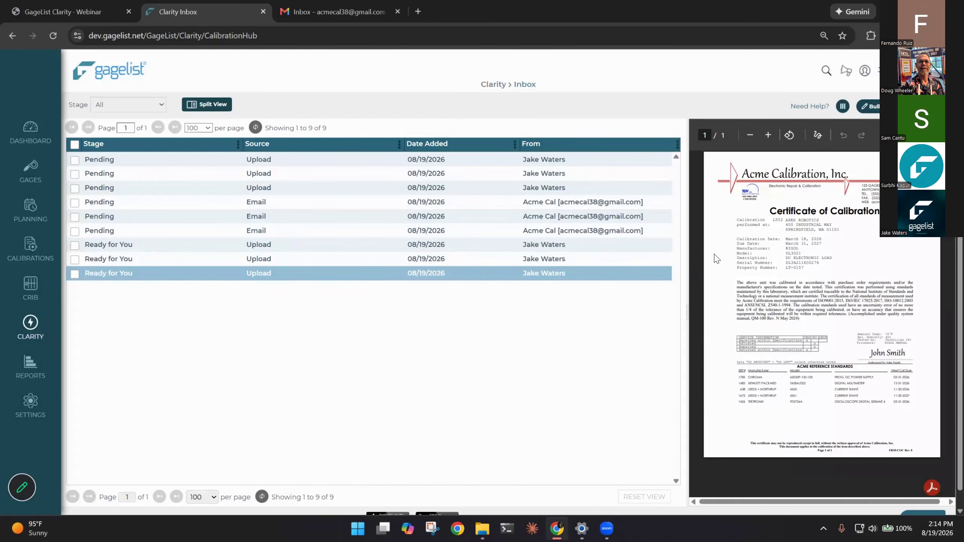
{"action": "double_click", "coordinate": [208, 273]}
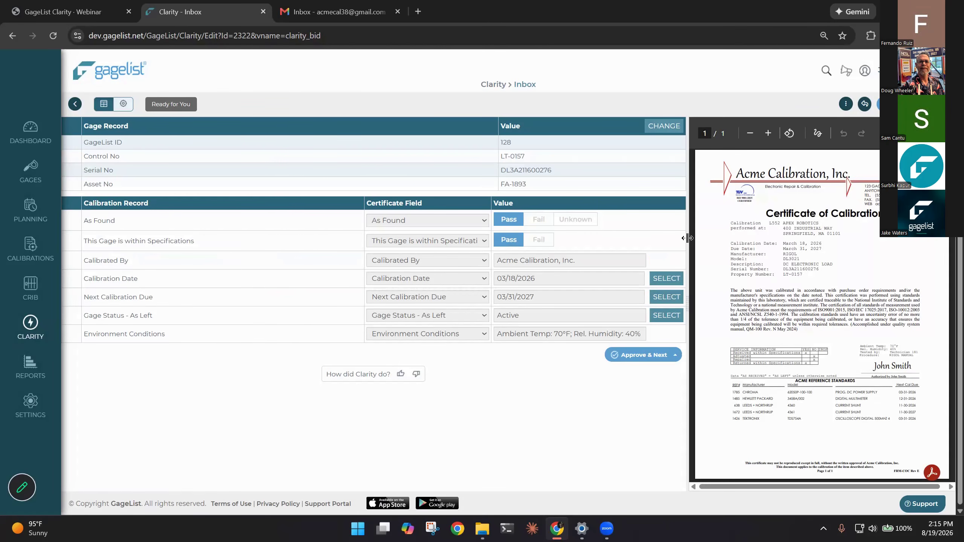
{"action": "left_click_drag", "start_coordinate": [688, 240], "coordinate": [597, 244]}
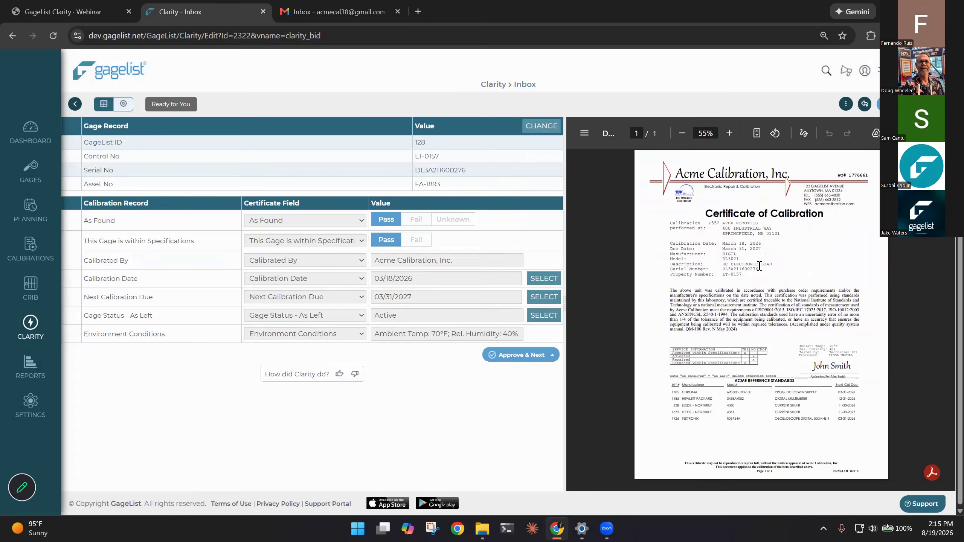
{"action": "scroll", "coordinate": [759, 266], "scroll_direction": "up", "scroll_amount": 2}
{"action": "scroll", "coordinate": [756, 268], "scroll_direction": "up", "scroll_amount": 2}
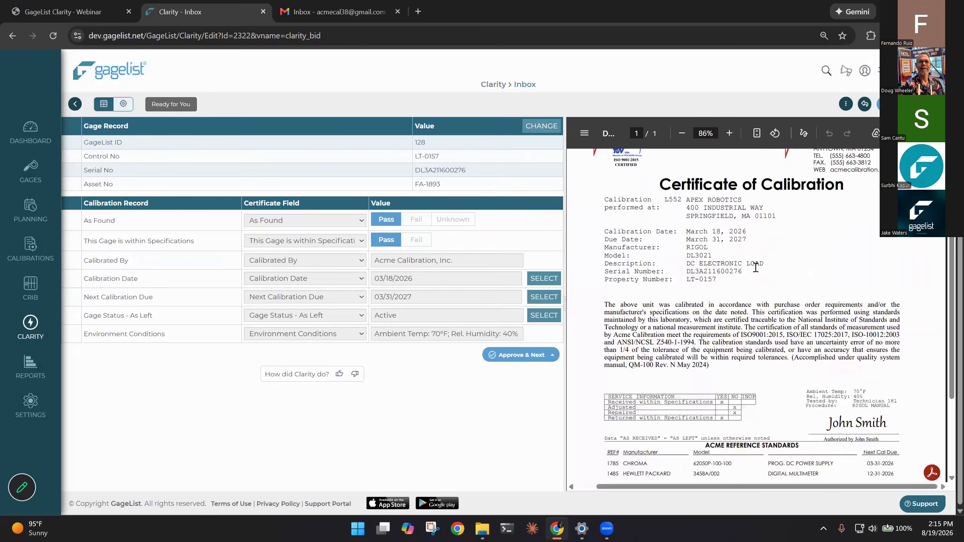
{"action": "scroll", "coordinate": [756, 268], "scroll_direction": "up", "scroll_amount": 1}
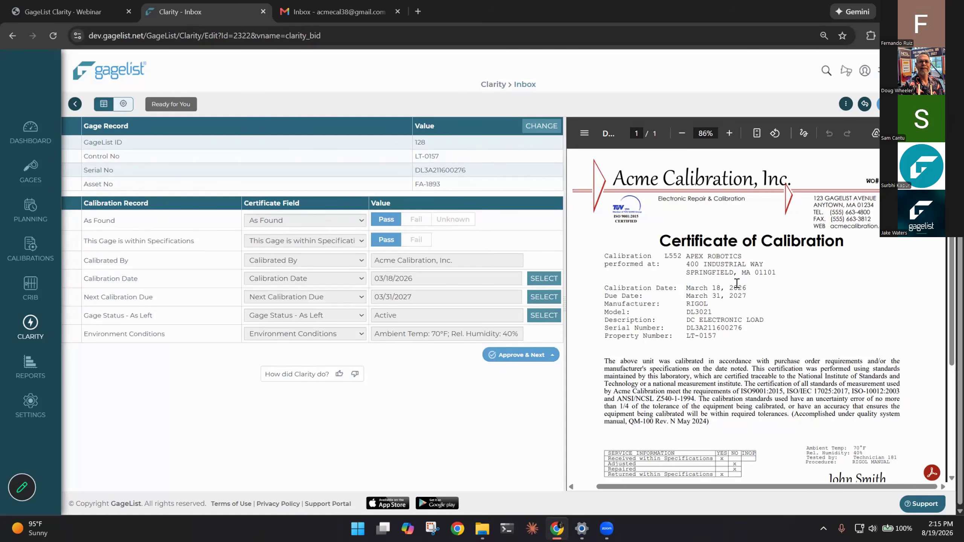
Step: Compare the extracted calibration values of gage LT-0157 with its certificate and approve the record
{"action": "scroll", "coordinate": [728, 344], "scroll_direction": "down", "scroll_amount": 3}
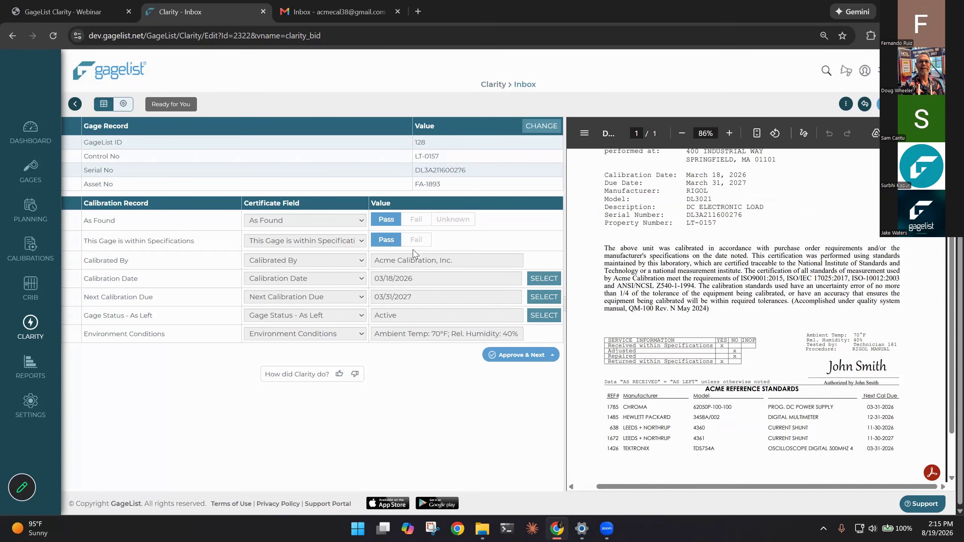
{"action": "scroll", "coordinate": [677, 279], "scroll_direction": "up", "scroll_amount": 4}
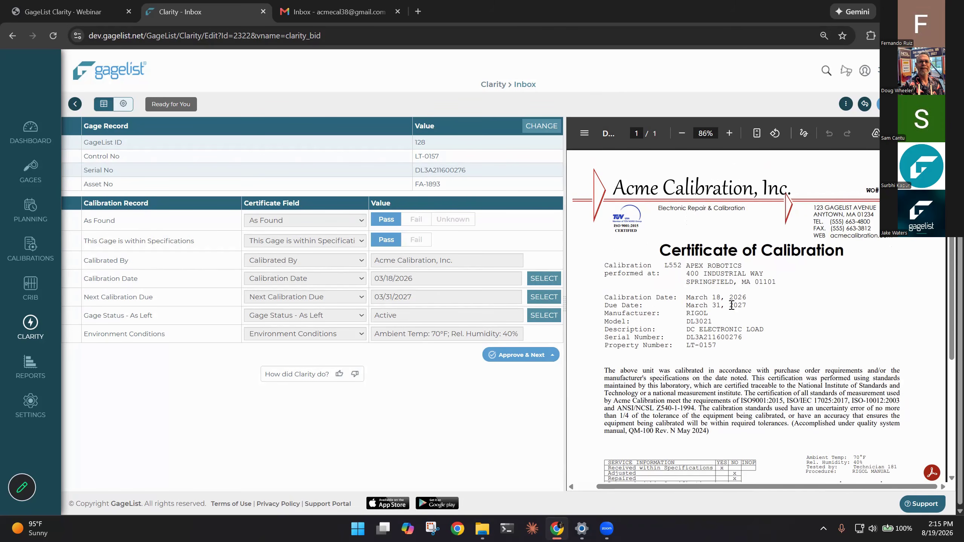
{"action": "scroll", "coordinate": [732, 305], "scroll_direction": "down", "scroll_amount": 2}
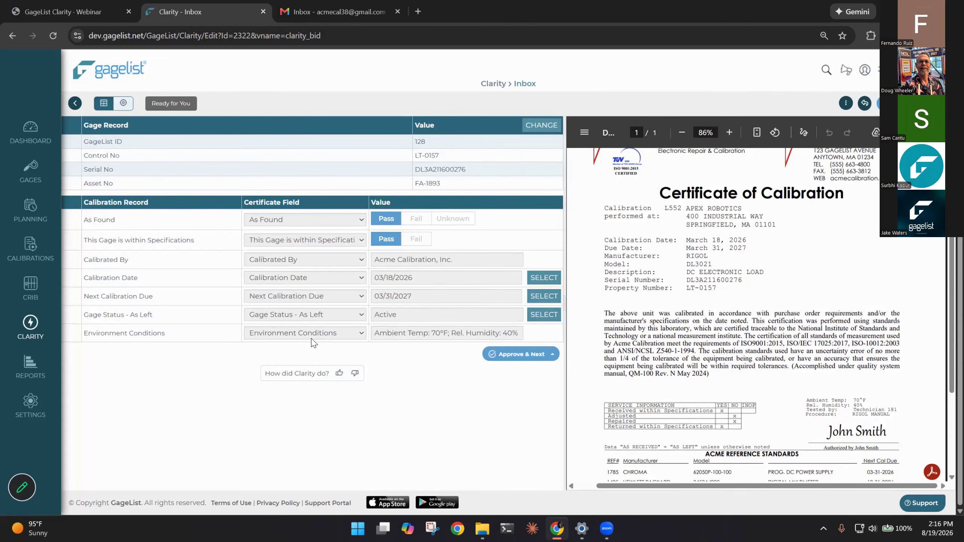
{"action": "scroll", "coordinate": [774, 343], "scroll_direction": "down", "scroll_amount": 2}
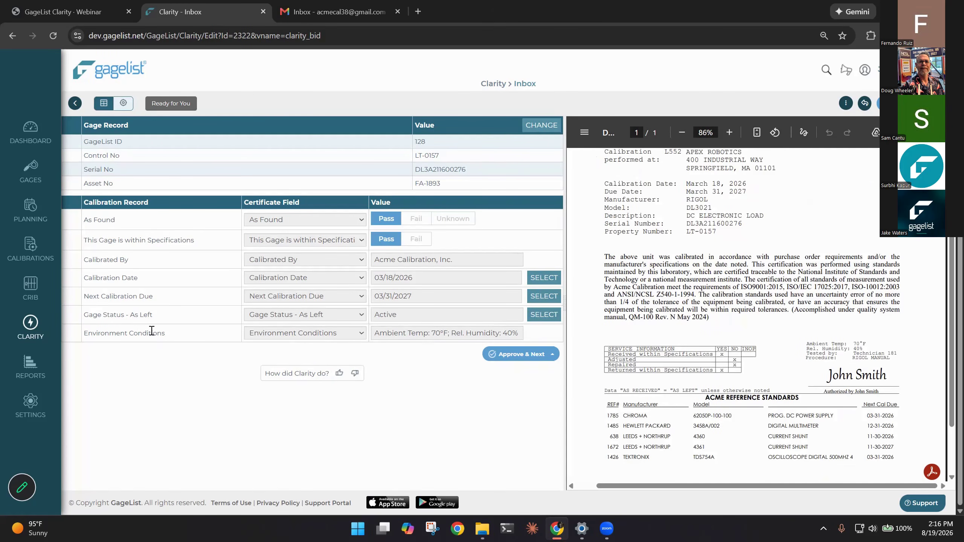
{"action": "left_click", "coordinate": [519, 355]}
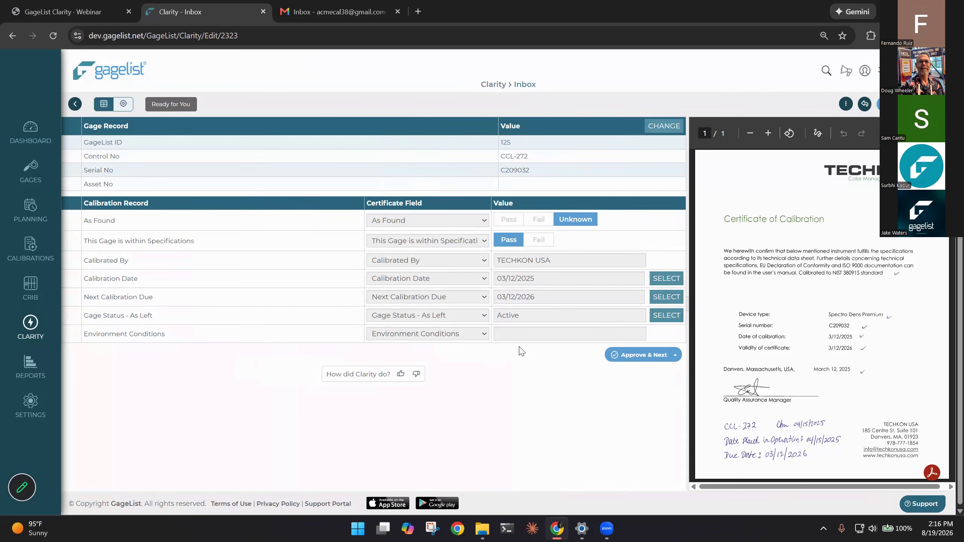
Step: Open the gage record for electronic load LT-0157 from the gage list and expand its calibration history
{"action": "left_click", "coordinate": [27, 175]}
{"action": "left_click", "coordinate": [101, 137]}
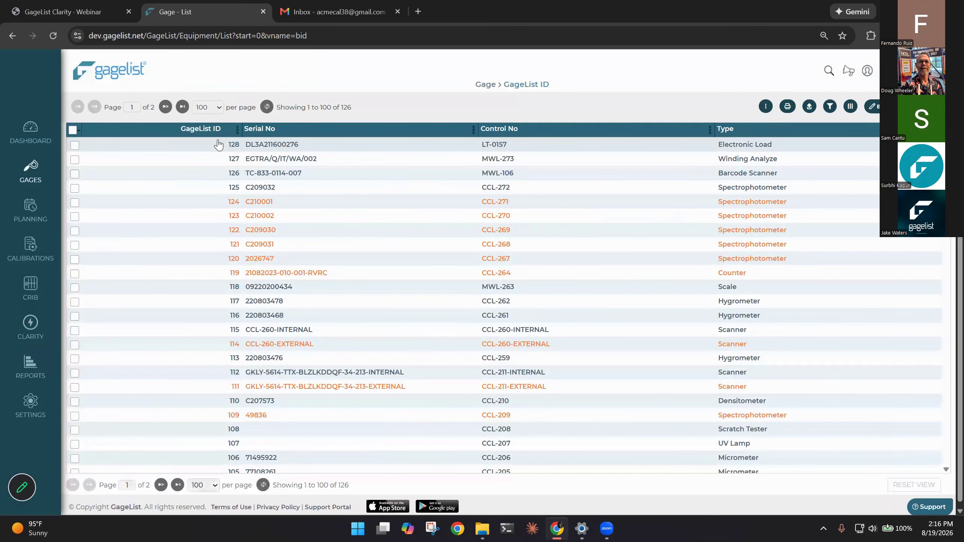
{"action": "left_click", "coordinate": [208, 146]}
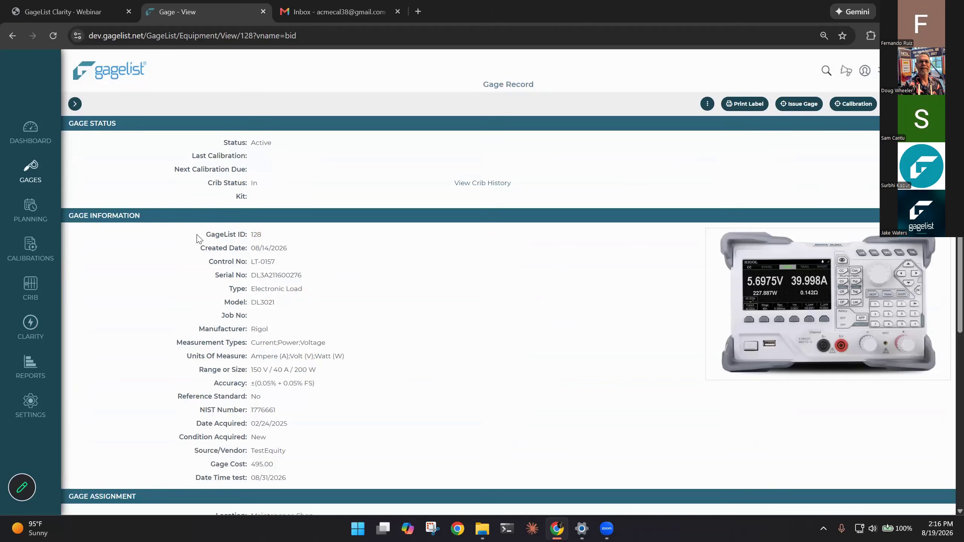
{"action": "scroll", "coordinate": [189, 266], "scroll_direction": "down", "scroll_amount": 5}
{"action": "scroll", "coordinate": [98, 419], "scroll_direction": "down", "scroll_amount": 2}
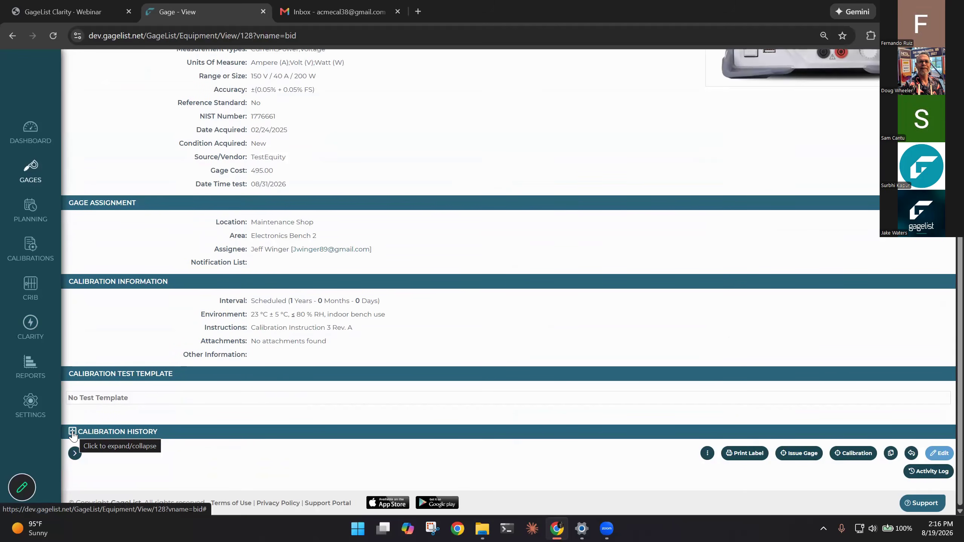
{"action": "left_click", "coordinate": [72, 433]}
{"action": "scroll", "coordinate": [175, 392], "scroll_direction": "down", "scroll_amount": 3}
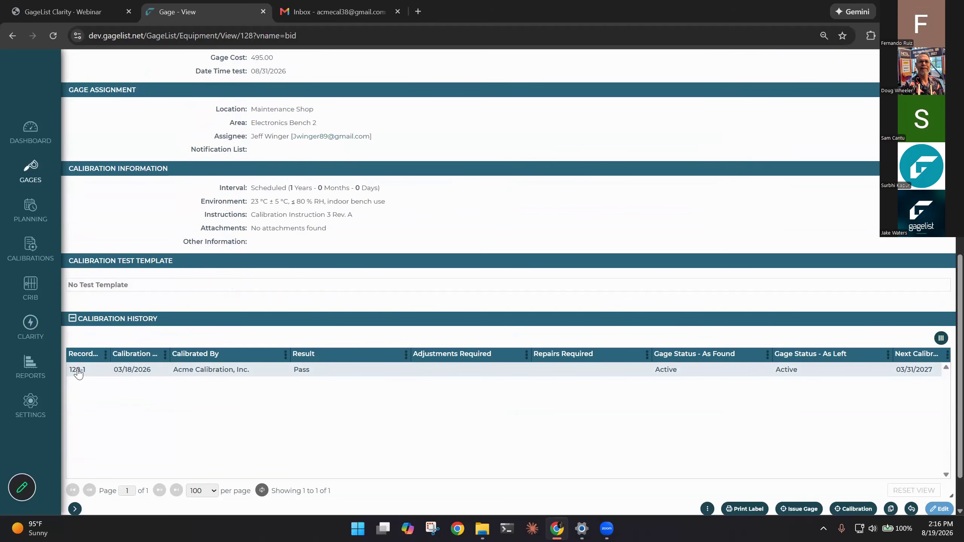
Step: Open the 03/18/2026 calibration record and review its attached certificate and its Clarity information
{"action": "left_click", "coordinate": [95, 374]}
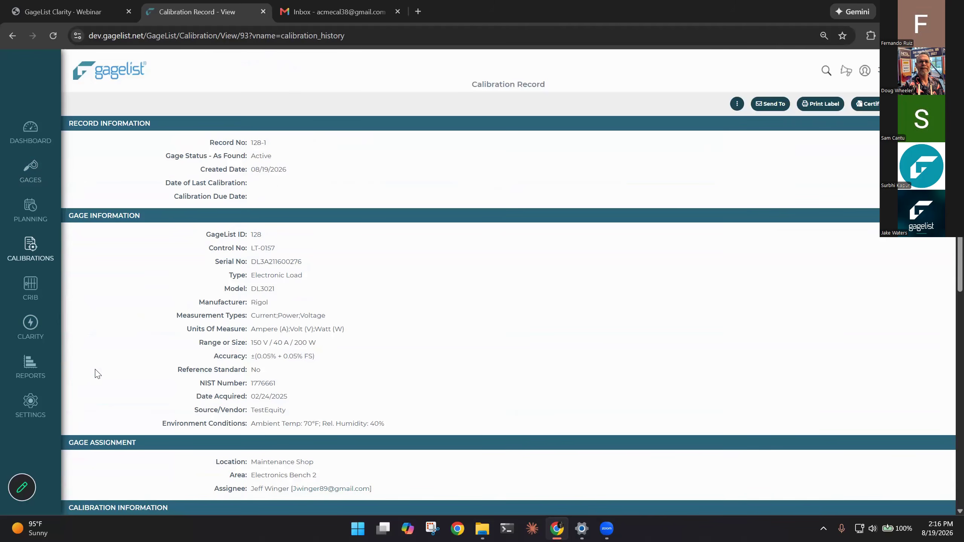
{"action": "scroll", "coordinate": [275, 315], "scroll_direction": "down", "scroll_amount": 10}
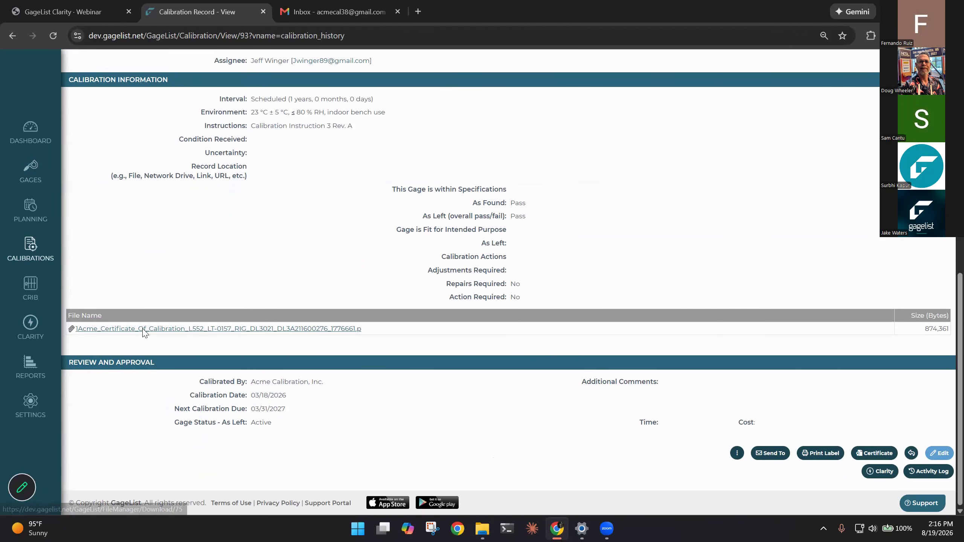
{"action": "left_click", "coordinate": [139, 329]}
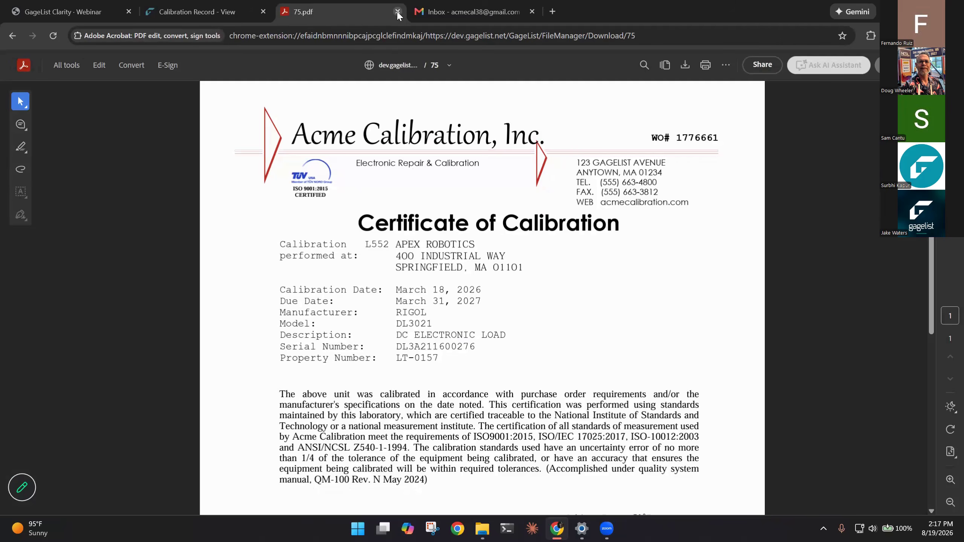
{"action": "left_click", "coordinate": [397, 11]}
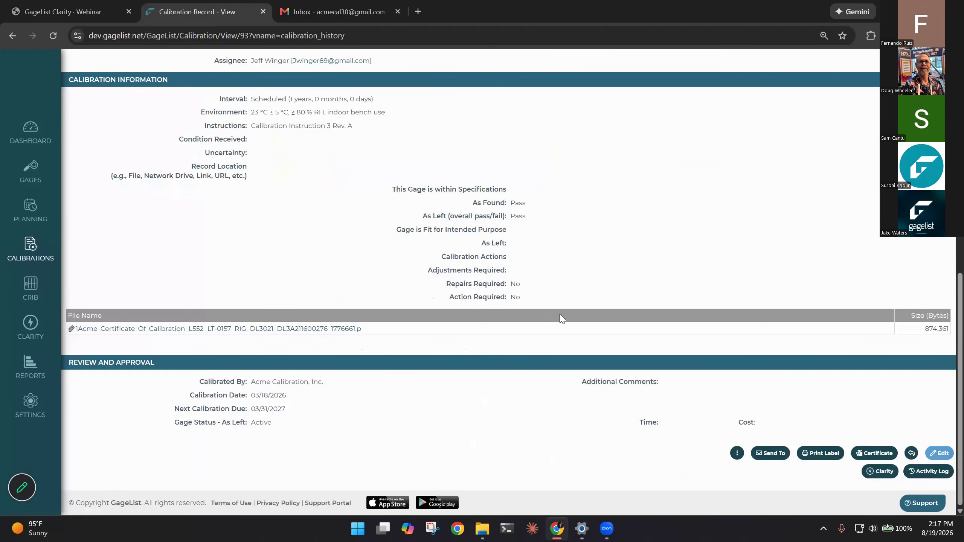
{"action": "left_click", "coordinate": [870, 472]}
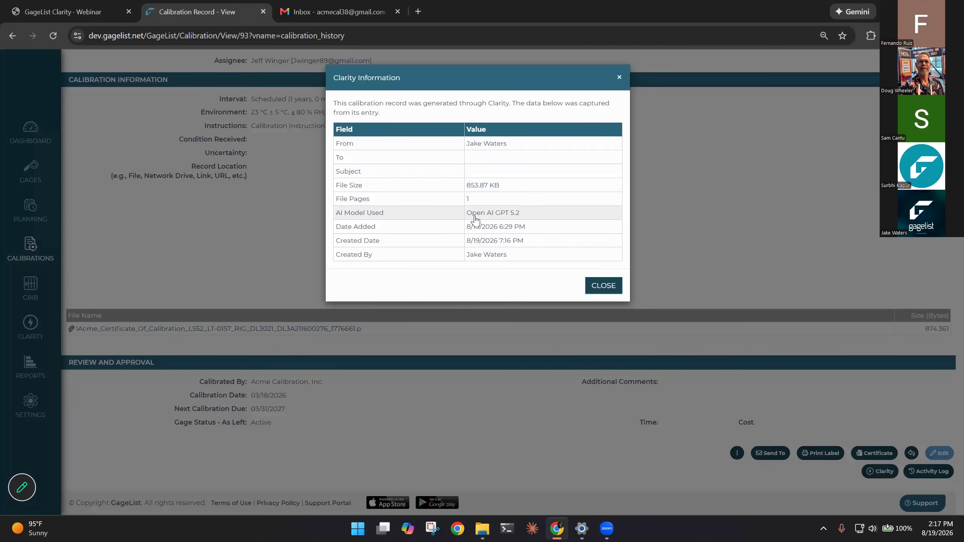
{"action": "left_click", "coordinate": [590, 286]}
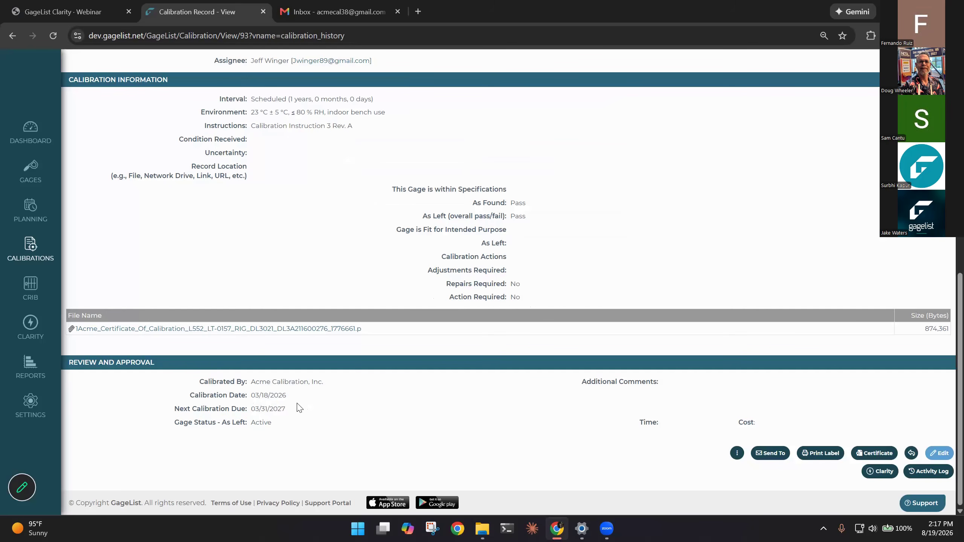
Step: Open the Clarity settings and examine the prompt assistance for calibration fields and the custom field descriptions
{"action": "left_click", "coordinate": [30, 402]}
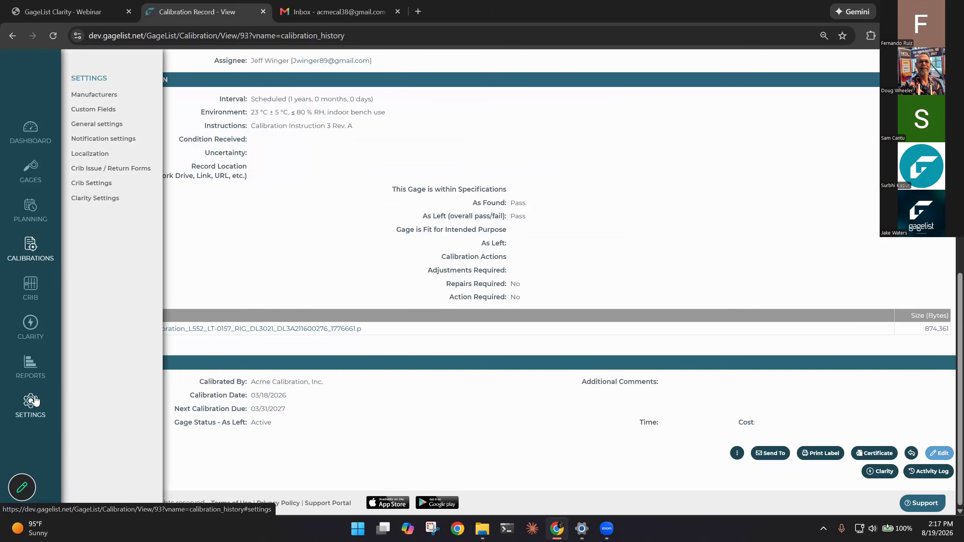
{"action": "left_click", "coordinate": [108, 198]}
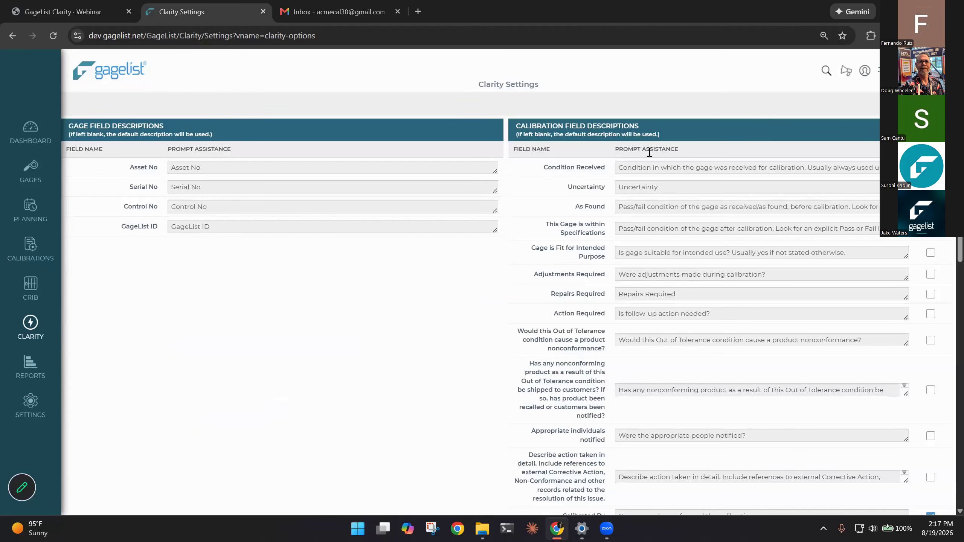
{"action": "left_click", "coordinate": [613, 166]}
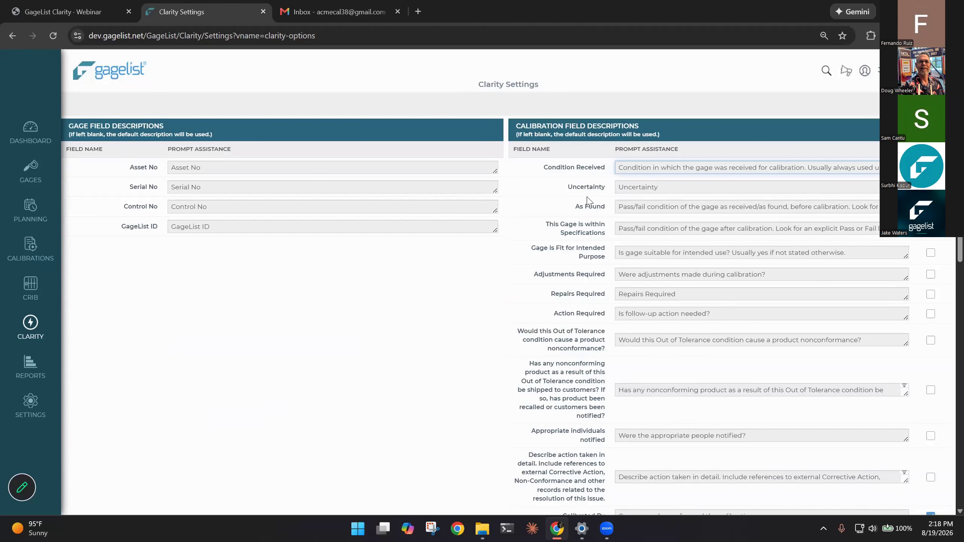
{"action": "scroll", "coordinate": [556, 207], "scroll_direction": "down", "scroll_amount": 6}
{"action": "scroll", "coordinate": [531, 266], "scroll_direction": "down", "scroll_amount": 4}
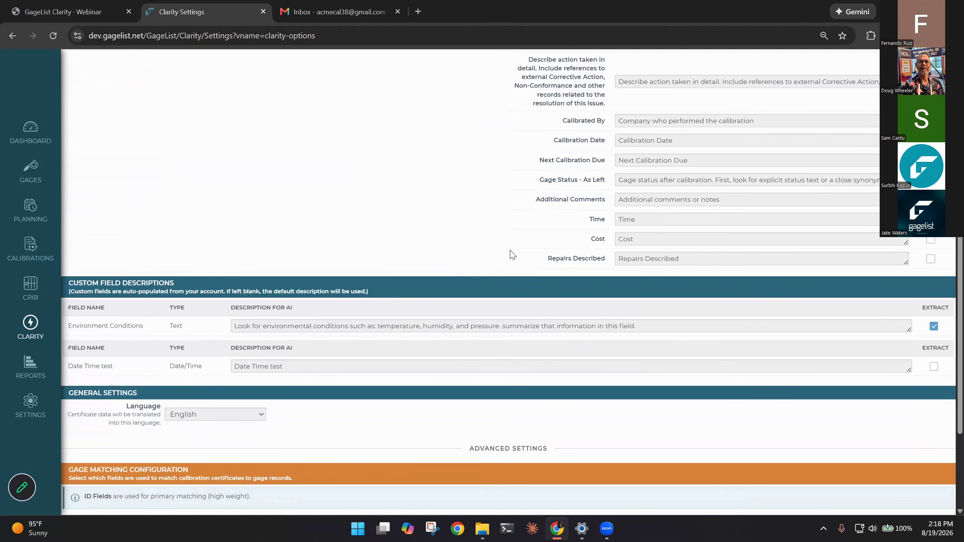
Step: Return to the Clarity inbox and preview the certificates of several records that are ready for review
{"action": "scroll", "coordinate": [513, 255], "scroll_direction": "up", "scroll_amount": 1}
{"action": "scroll", "coordinate": [512, 254], "scroll_direction": "up", "scroll_amount": 2}
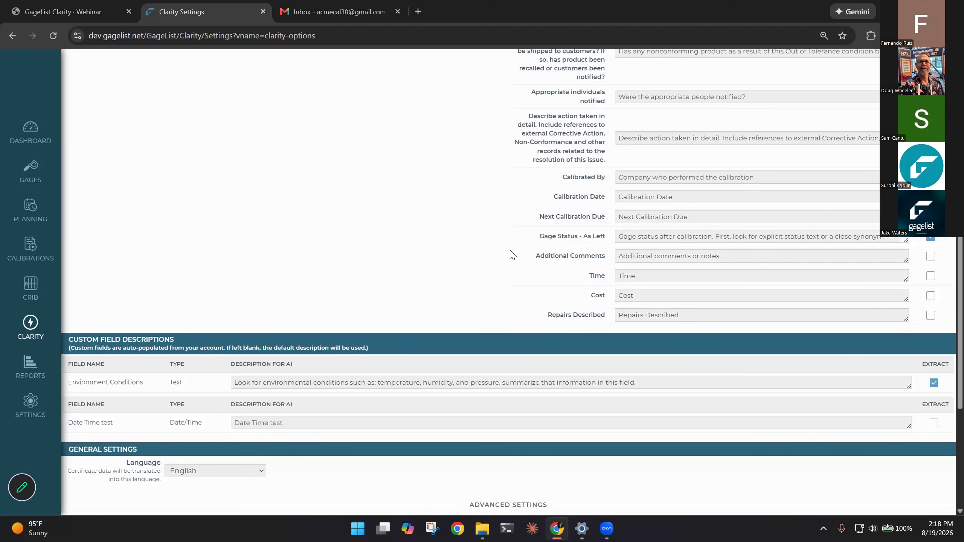
{"action": "mouse_move", "coordinate": [29, 325]}
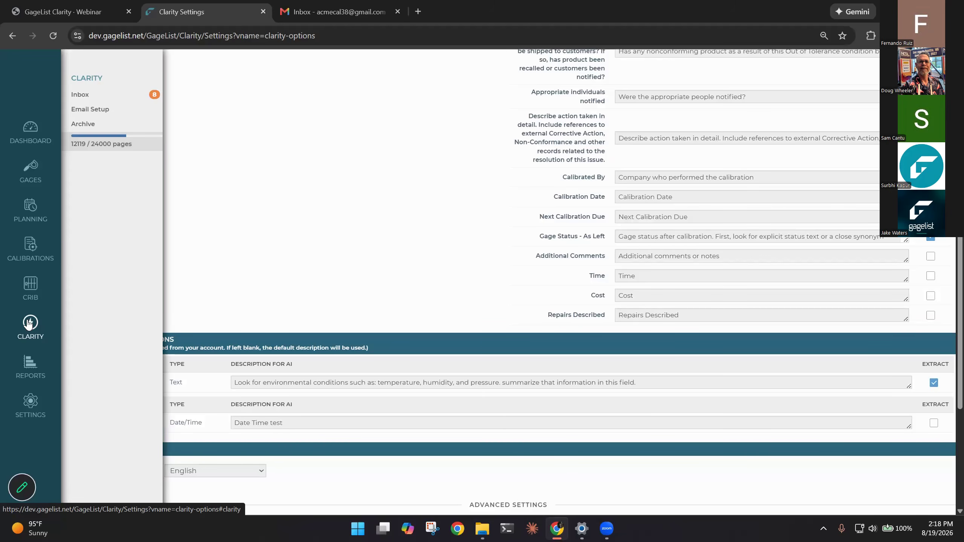
{"action": "left_click", "coordinate": [110, 96]}
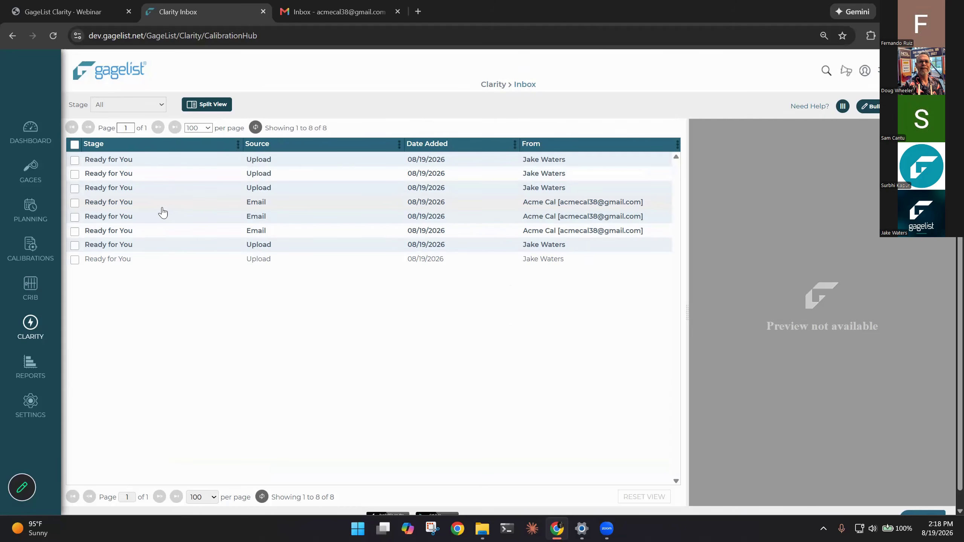
{"action": "left_click", "coordinate": [146, 233]}
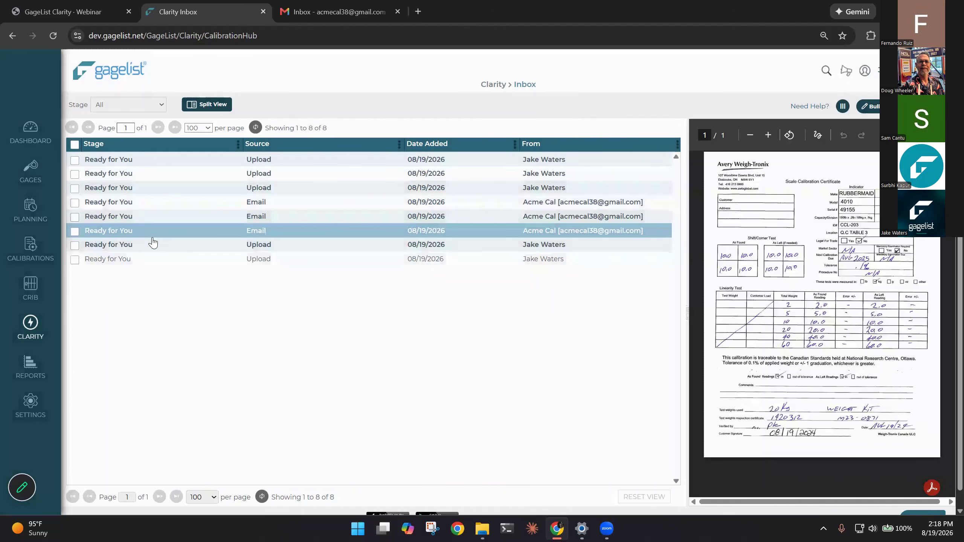
{"action": "left_click", "coordinate": [157, 222]}
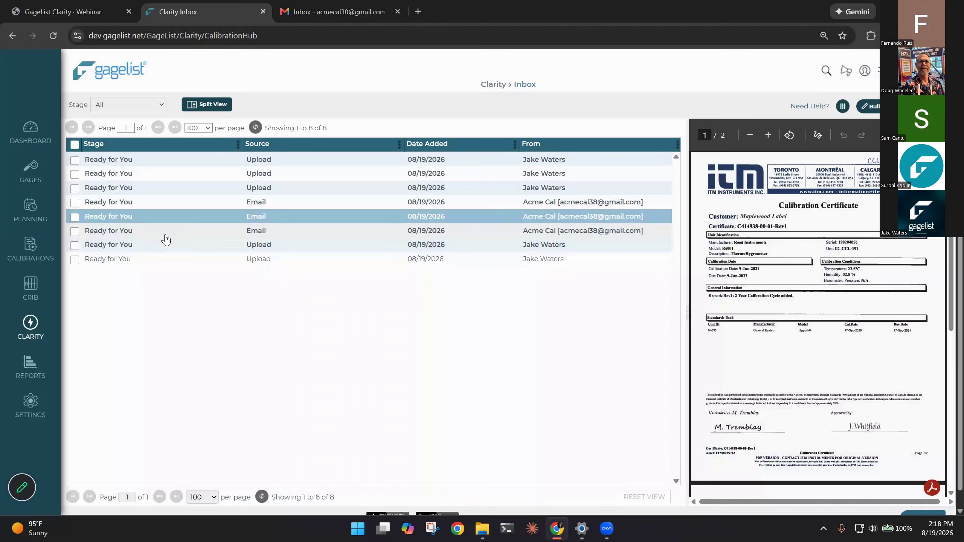
{"action": "left_click", "coordinate": [163, 243]}
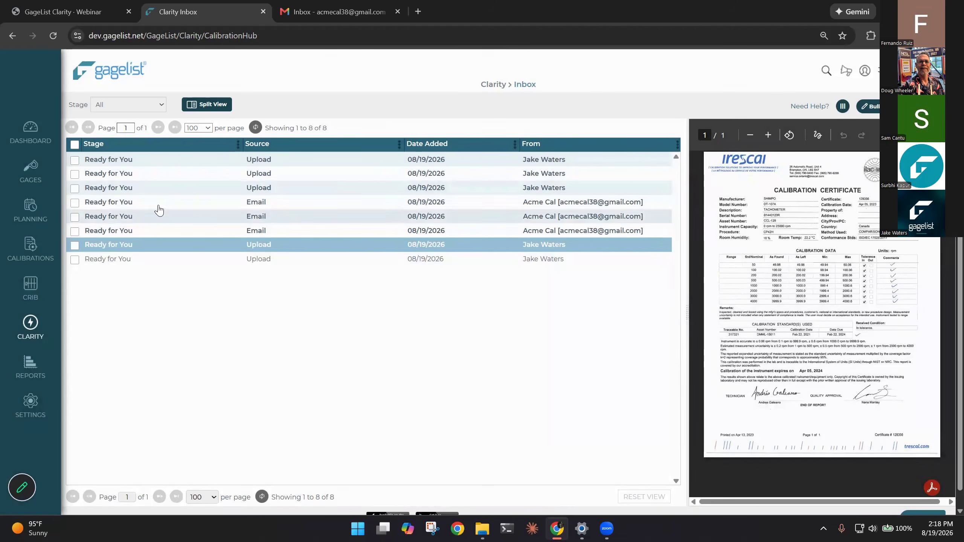
{"action": "left_click", "coordinate": [157, 203]}
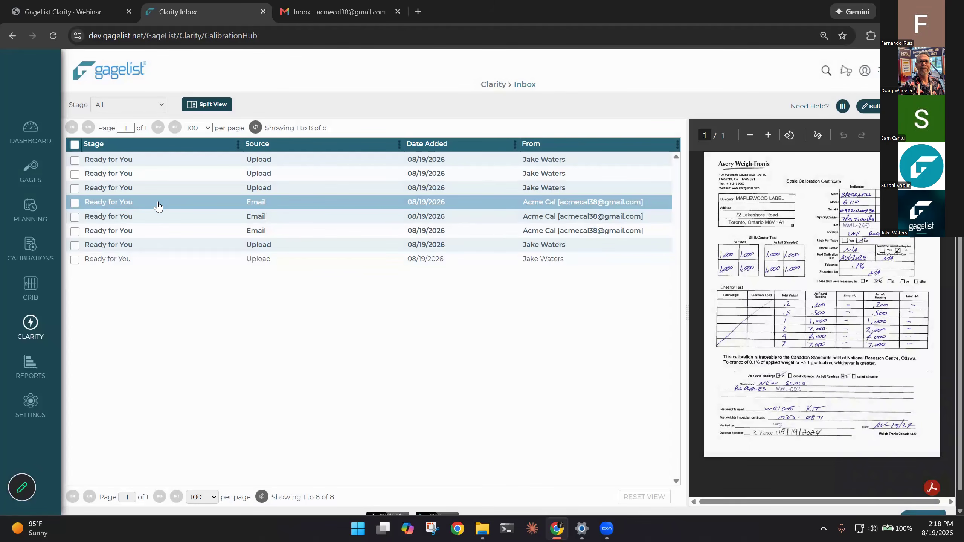
Step: Open the emailed record for gage MWL-263, compare its extracted values with the enlarged scale certificate, and give the extraction a positive rating
{"action": "double_click", "coordinate": [158, 206]}
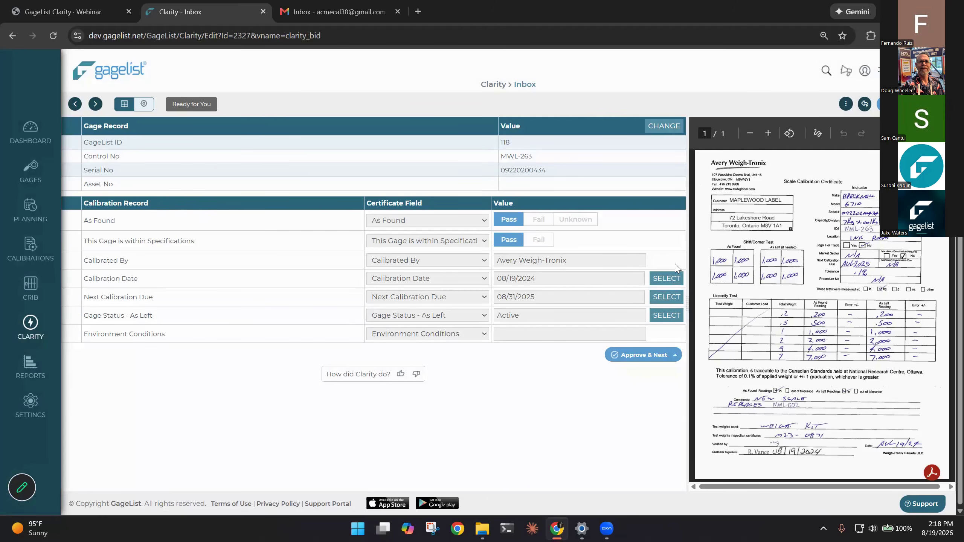
{"action": "left_click_drag", "start_coordinate": [686, 264], "coordinate": [548, 263]}
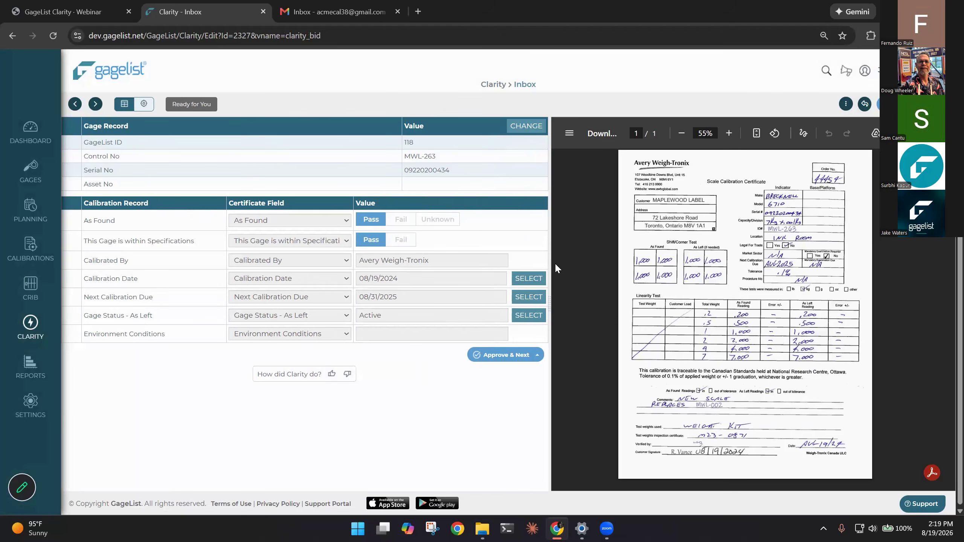
{"action": "scroll", "coordinate": [780, 270], "scroll_direction": "up", "scroll_amount": 2}
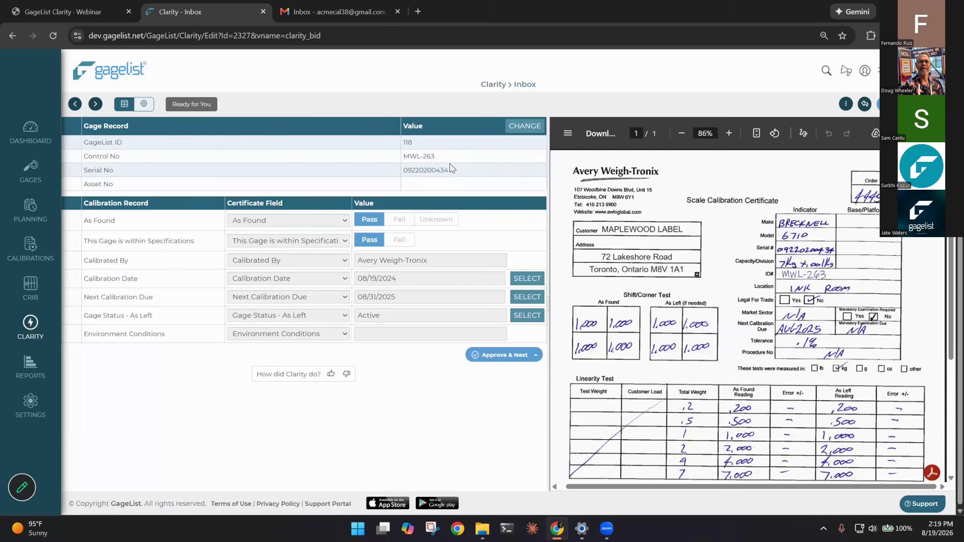
{"action": "scroll", "coordinate": [678, 286], "scroll_direction": "down", "scroll_amount": 1}
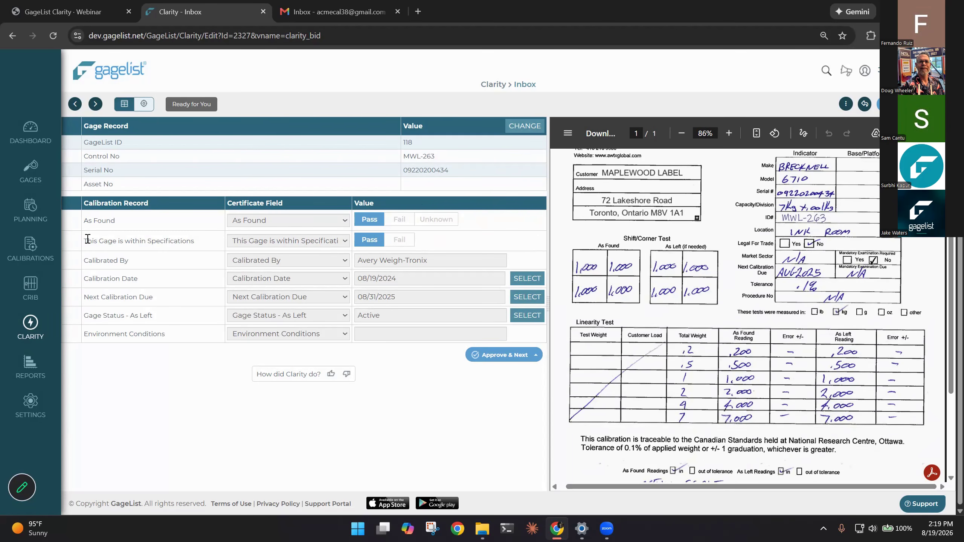
{"action": "left_click_drag", "start_coordinate": [82, 247], "coordinate": [187, 245]}
{"action": "left_click", "coordinate": [188, 245]}
{"action": "scroll", "coordinate": [739, 292], "scroll_direction": "down", "scroll_amount": 2}
{"action": "scroll", "coordinate": [721, 334], "scroll_direction": "down", "scroll_amount": 1}
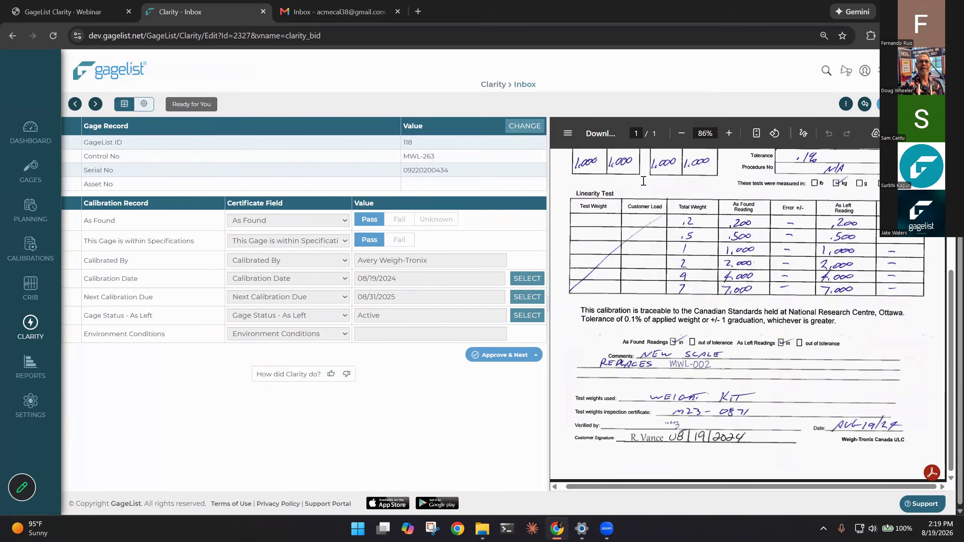
{"action": "scroll", "coordinate": [643, 181], "scroll_direction": "up", "scroll_amount": 5}
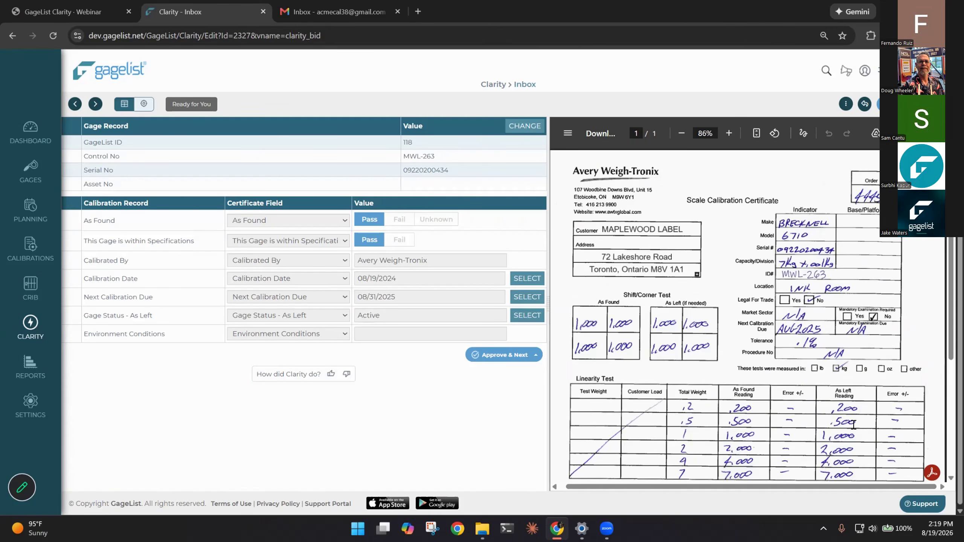
{"action": "scroll", "coordinate": [853, 425], "scroll_direction": "down", "scroll_amount": 5}
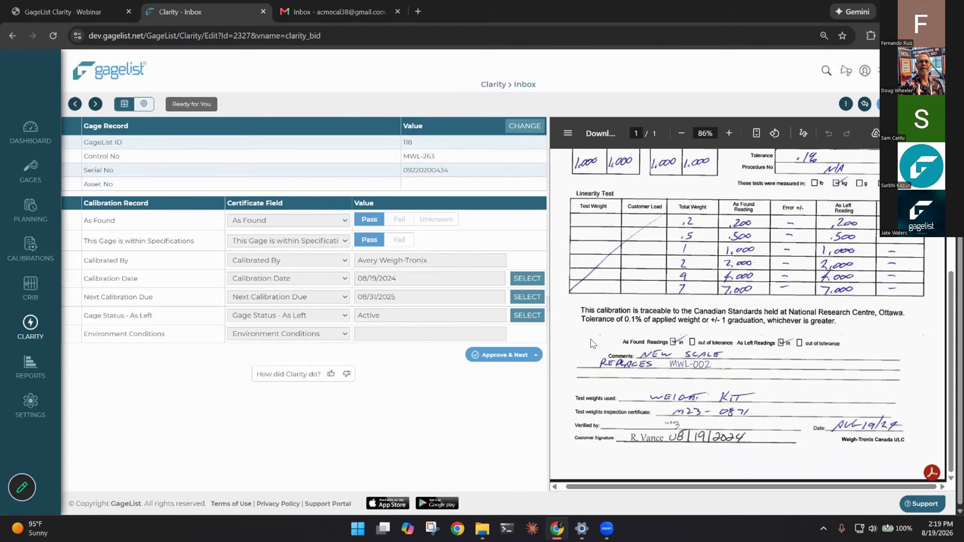
{"action": "scroll", "coordinate": [821, 334], "scroll_direction": "up", "scroll_amount": 3}
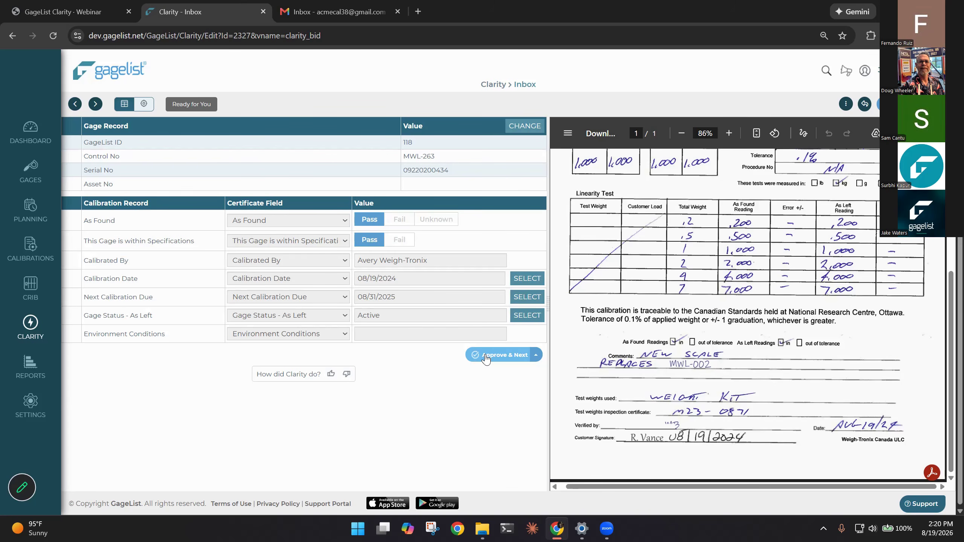
{"action": "left_click", "coordinate": [331, 375]}
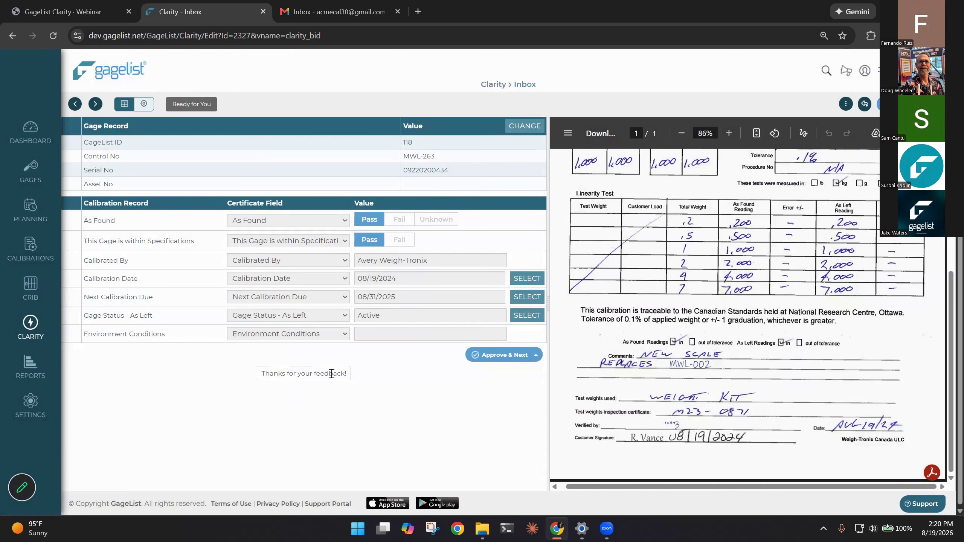
Step: Check the full record, gage and calibration details of MWL-263 and approve the record
{"action": "left_click", "coordinate": [143, 105]}
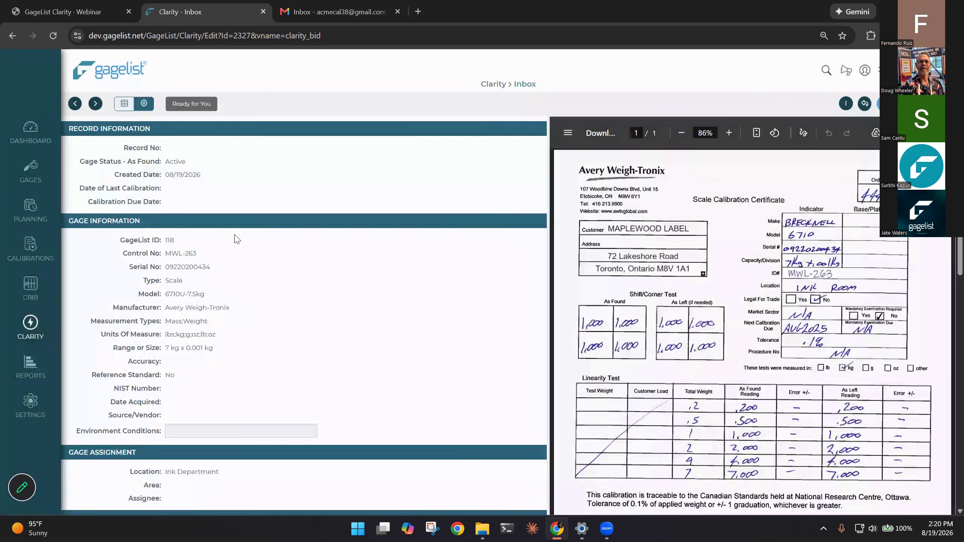
{"action": "scroll", "coordinate": [237, 237], "scroll_direction": "down", "scroll_amount": 15}
{"action": "scroll", "coordinate": [266, 292], "scroll_direction": "up", "scroll_amount": 10}
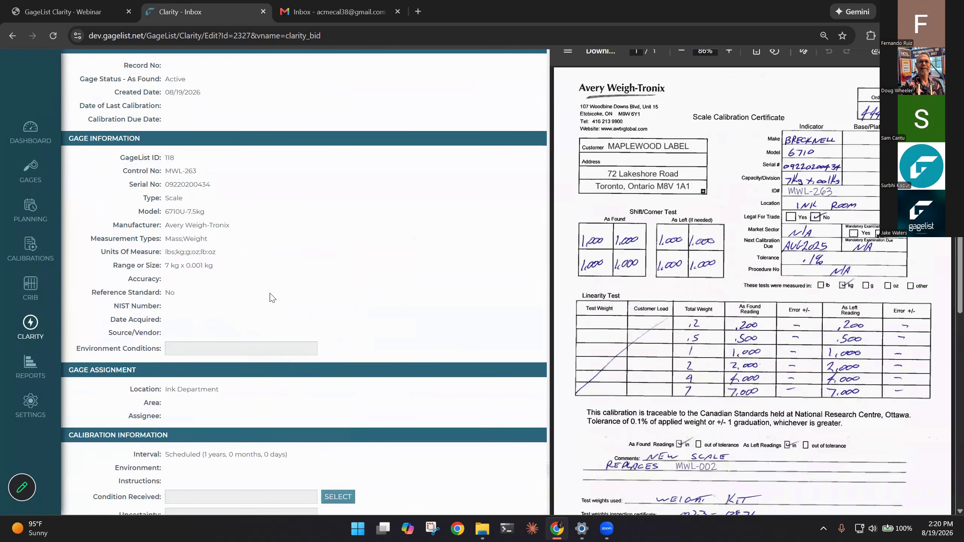
{"action": "scroll", "coordinate": [145, 158], "scroll_direction": "up", "scroll_amount": 2}
{"action": "left_click", "coordinate": [125, 103]}
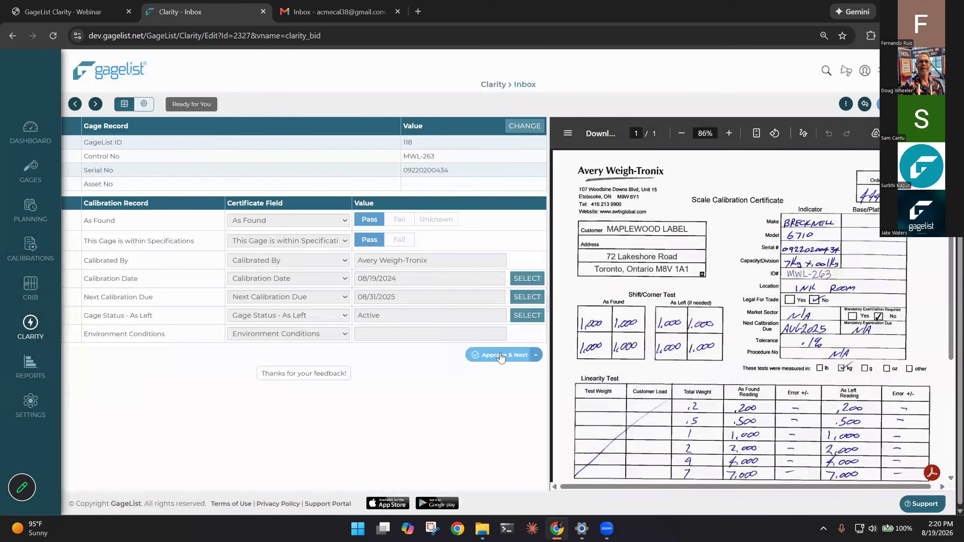
{"action": "left_click", "coordinate": [501, 356]}
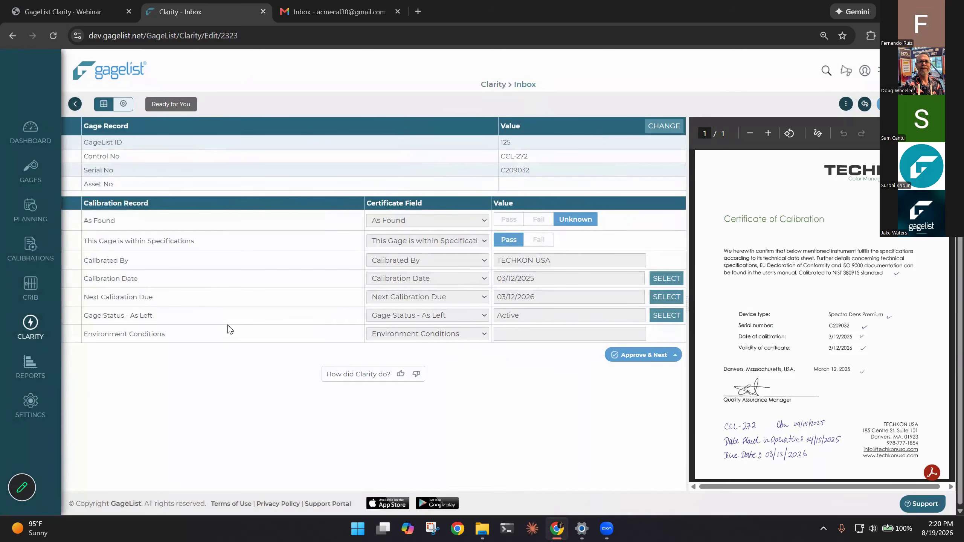
Step: Return to the Clarity inbox and open the uploaded record for the Trescal tachometer certificate, gage CCL-128
{"action": "mouse_move", "coordinate": [30, 326]}
{"action": "left_click", "coordinate": [109, 100]}
{"action": "left_click", "coordinate": [175, 232]}
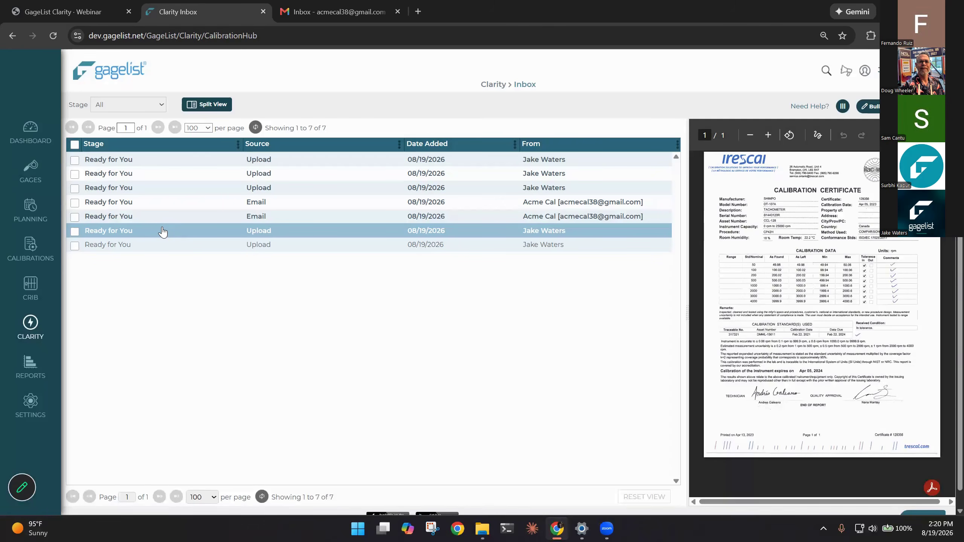
{"action": "double_click", "coordinate": [162, 231]}
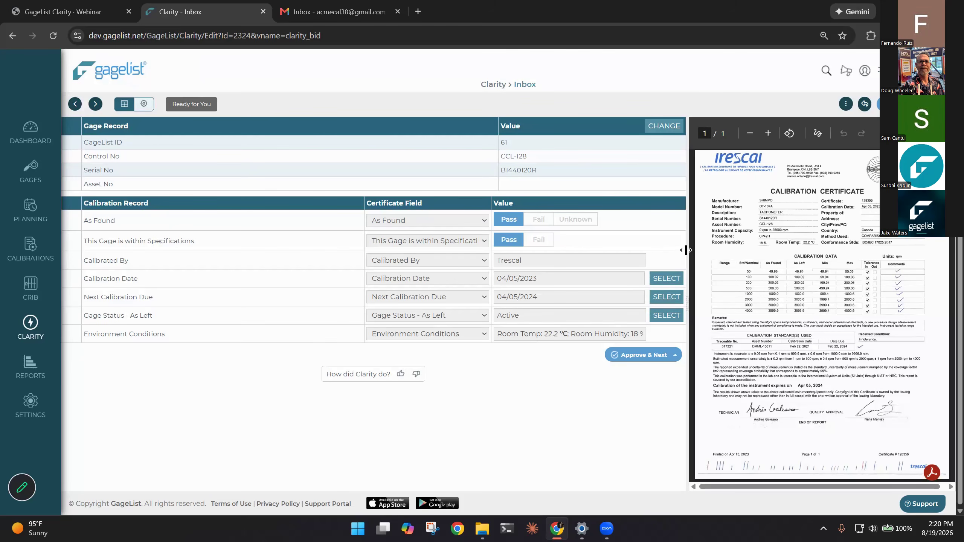
Step: Compare the extracted values of gage CCL-128 with its enlarged Trescal certificate, from identification data to expiry date, and approve the record
{"action": "left_click_drag", "start_coordinate": [685, 250], "coordinate": [513, 262]}
{"action": "scroll", "coordinate": [772, 234], "scroll_direction": "up", "scroll_amount": 5}
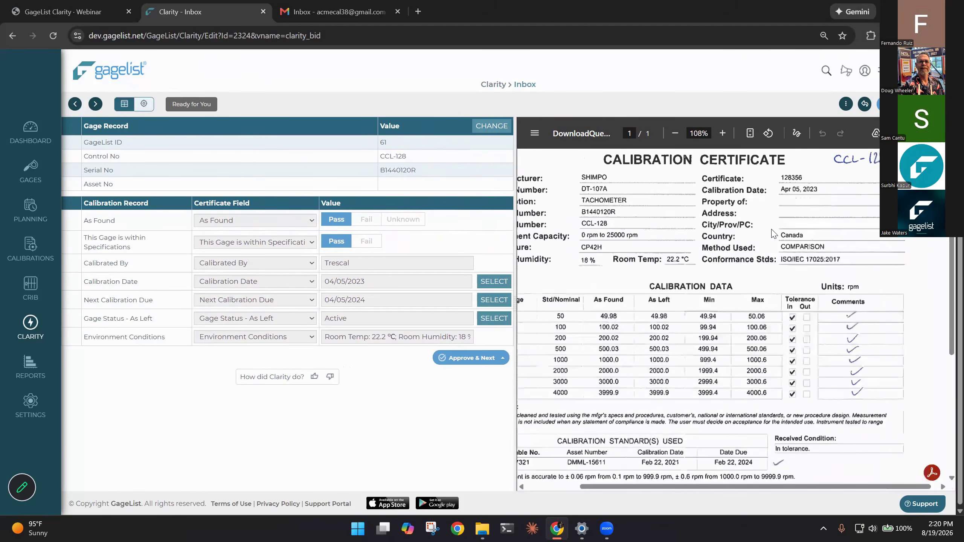
{"action": "scroll", "coordinate": [771, 233], "scroll_direction": "up", "scroll_amount": 2}
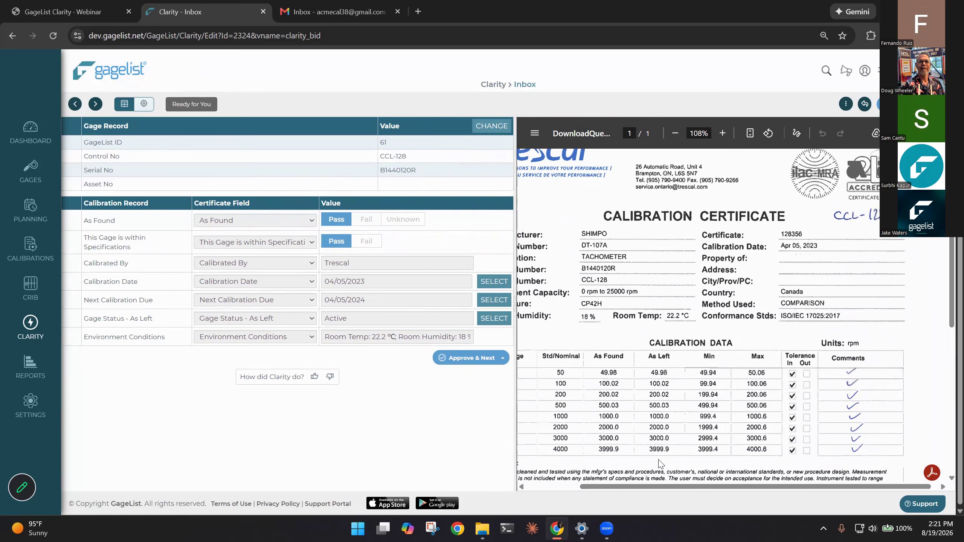
{"action": "left_click_drag", "start_coordinate": [658, 488], "coordinate": [610, 488]}
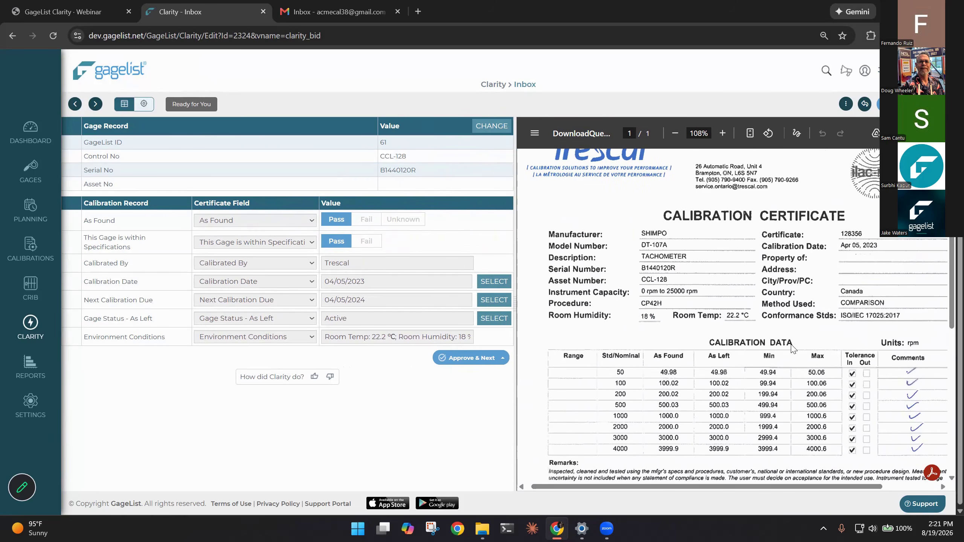
{"action": "scroll", "coordinate": [794, 349], "scroll_direction": "down", "scroll_amount": 3}
{"action": "scroll", "coordinate": [794, 349], "scroll_direction": "down", "scroll_amount": 2}
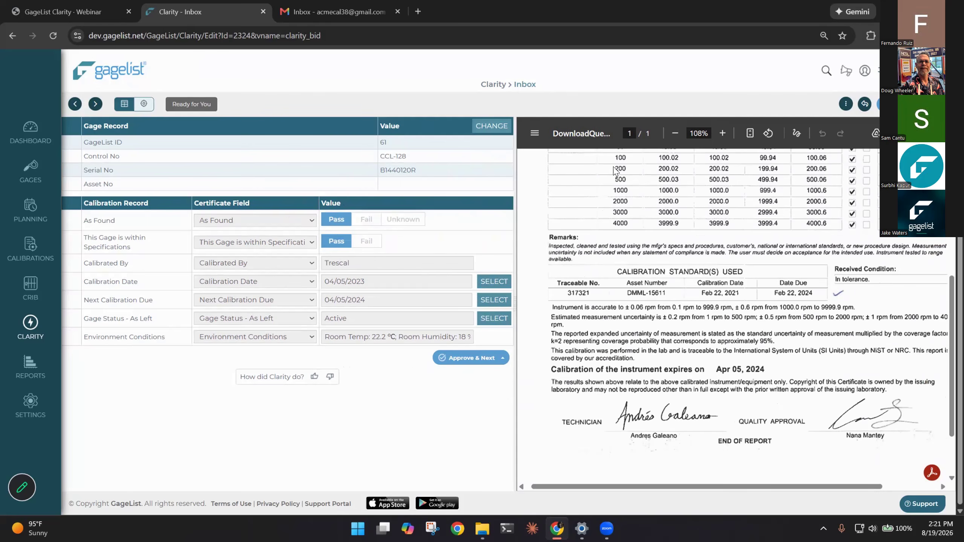
{"action": "scroll", "coordinate": [621, 171], "scroll_direction": "up", "scroll_amount": 6}
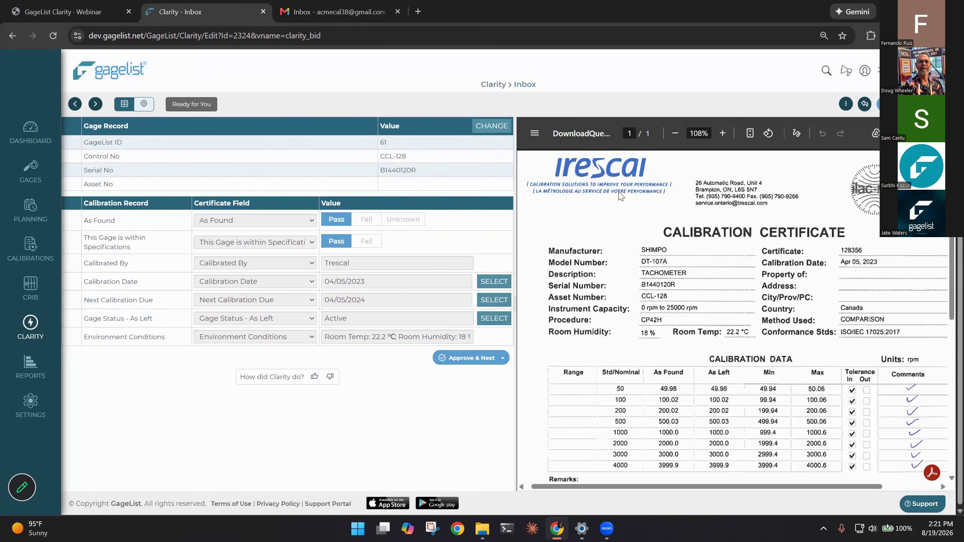
{"action": "scroll", "coordinate": [452, 269], "scroll_direction": "down", "scroll_amount": 1}
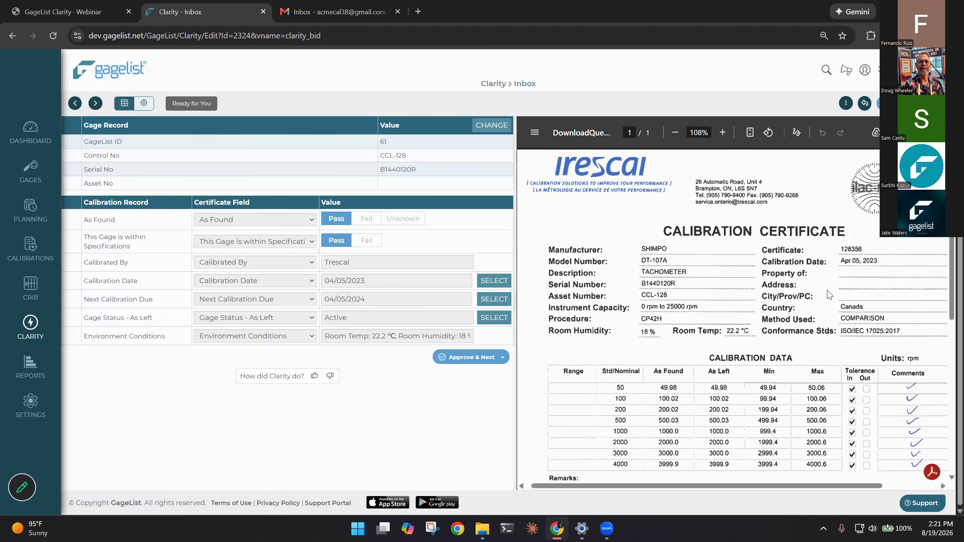
{"action": "scroll", "coordinate": [793, 293], "scroll_direction": "down", "scroll_amount": 5}
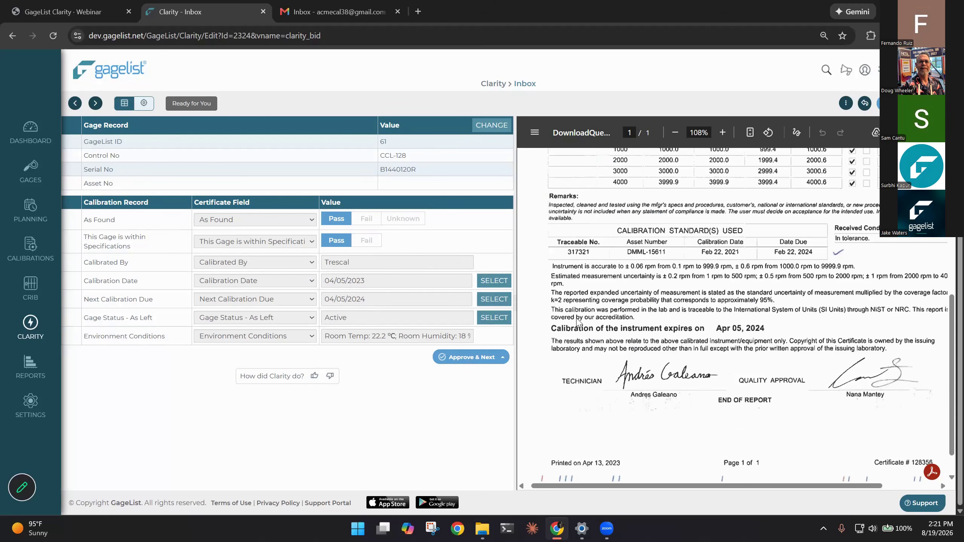
{"action": "scroll", "coordinate": [630, 313], "scroll_direction": "up", "scroll_amount": 7}
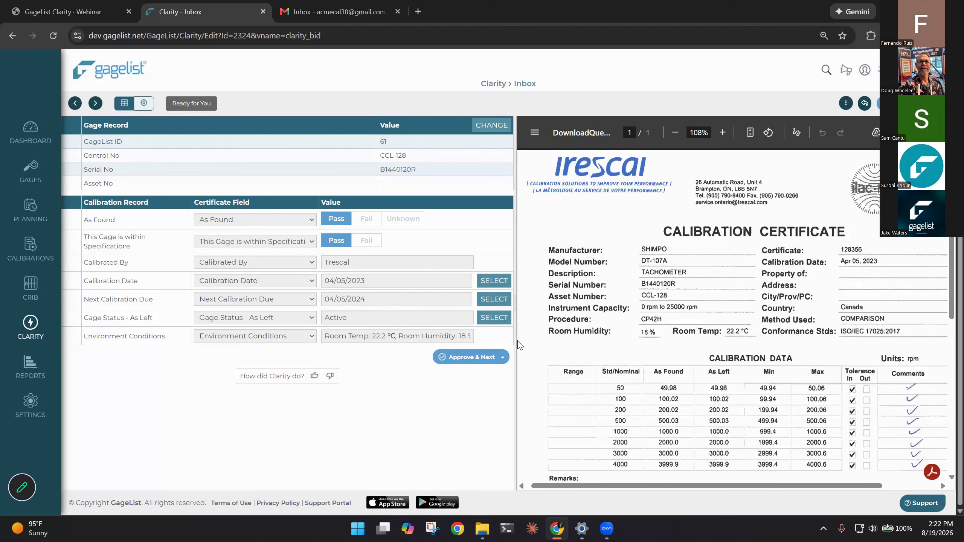
{"action": "left_click", "coordinate": [470, 359]}
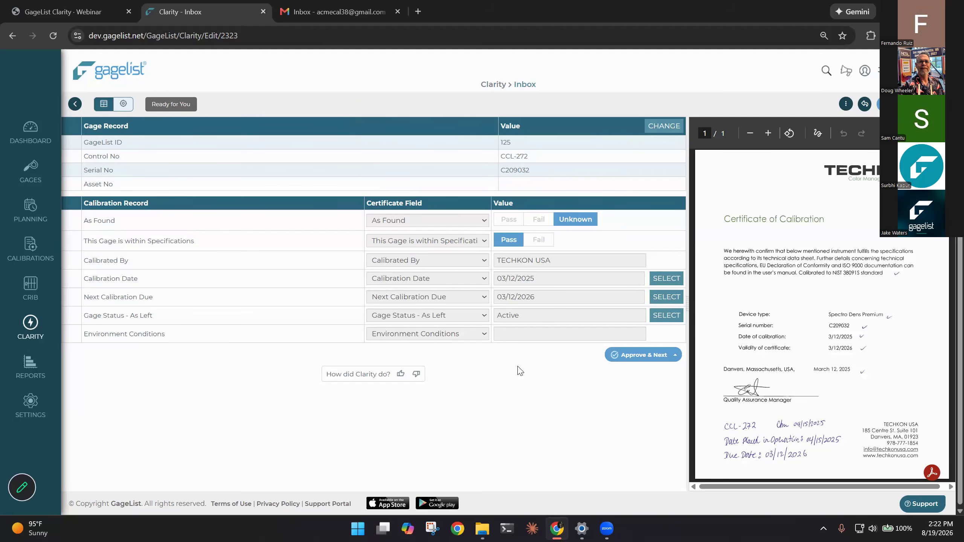
Step: Switch to the GageList Clarity webinar slides, show them full screen and advance to the "Where you'll find Clarity" slide
{"action": "left_click", "coordinate": [72, 6]}
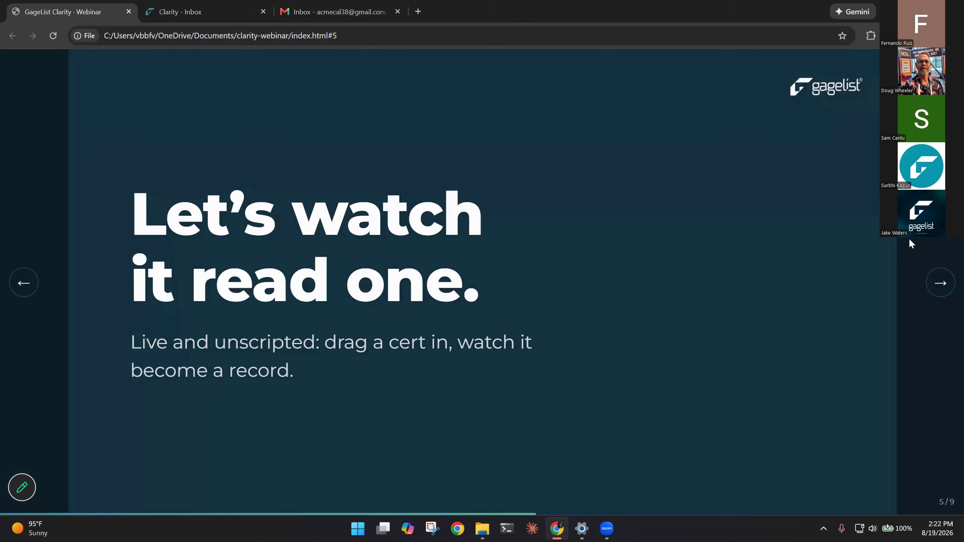
{"action": "key", "text": "F11"}
{"action": "key", "text": "Right"}
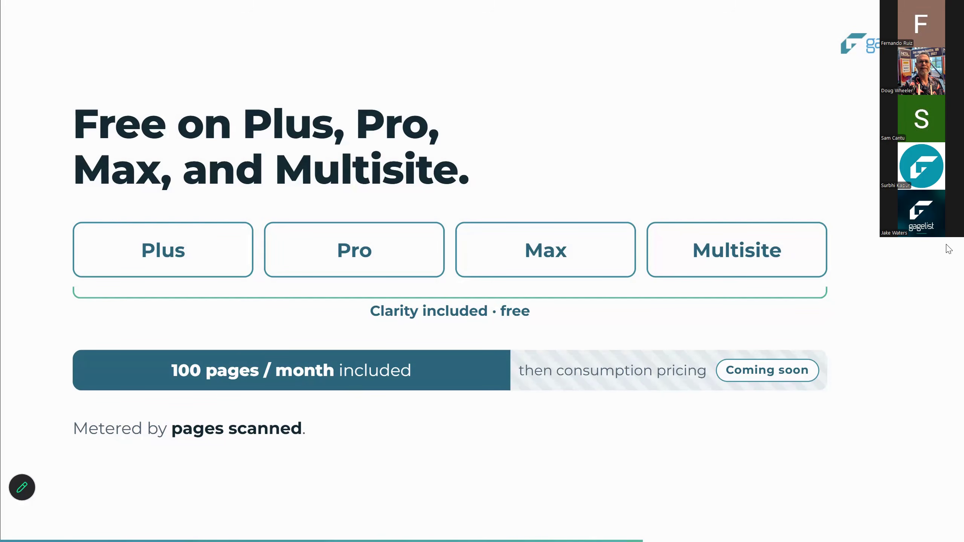
{"action": "key", "text": "Right"}
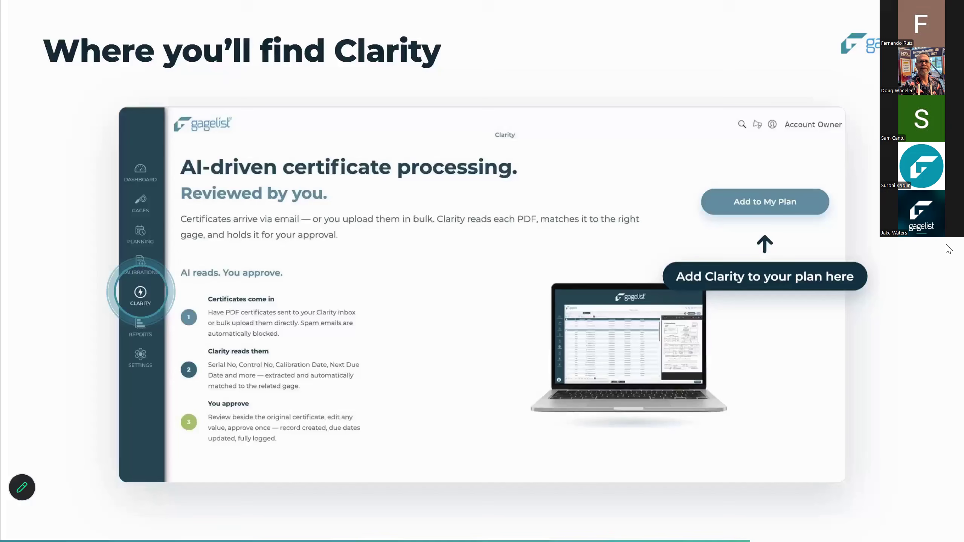